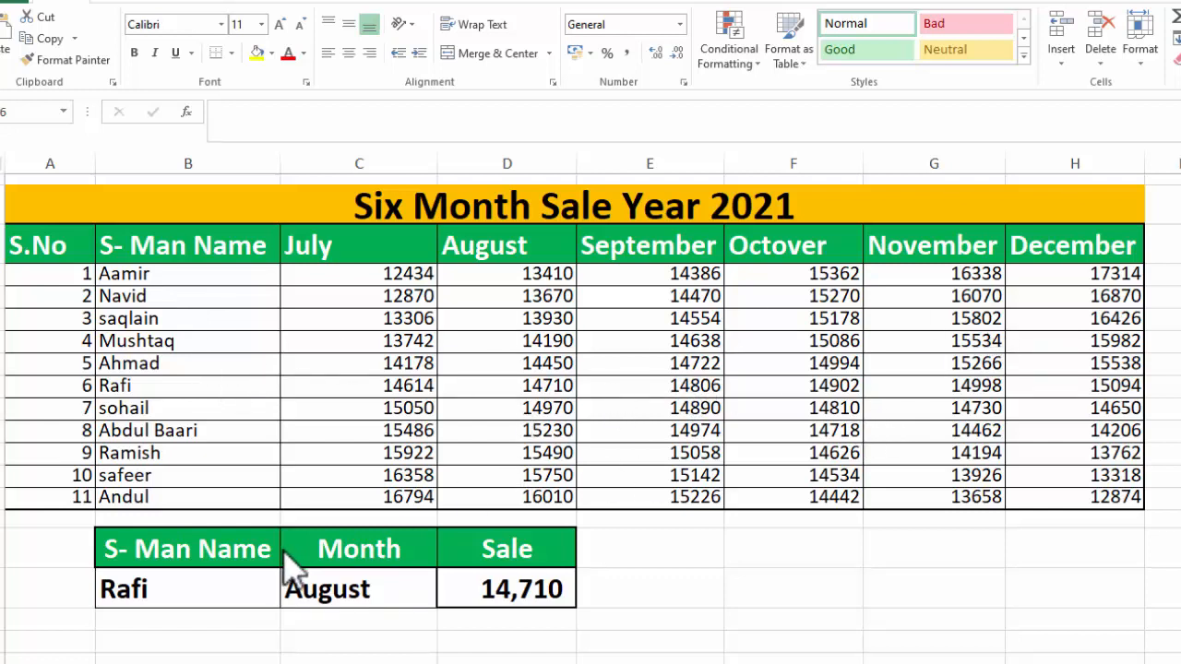
Step: Look up the July sale of salesman number 4 in the lookup table and check it against his row in the sales table
click(271, 590)
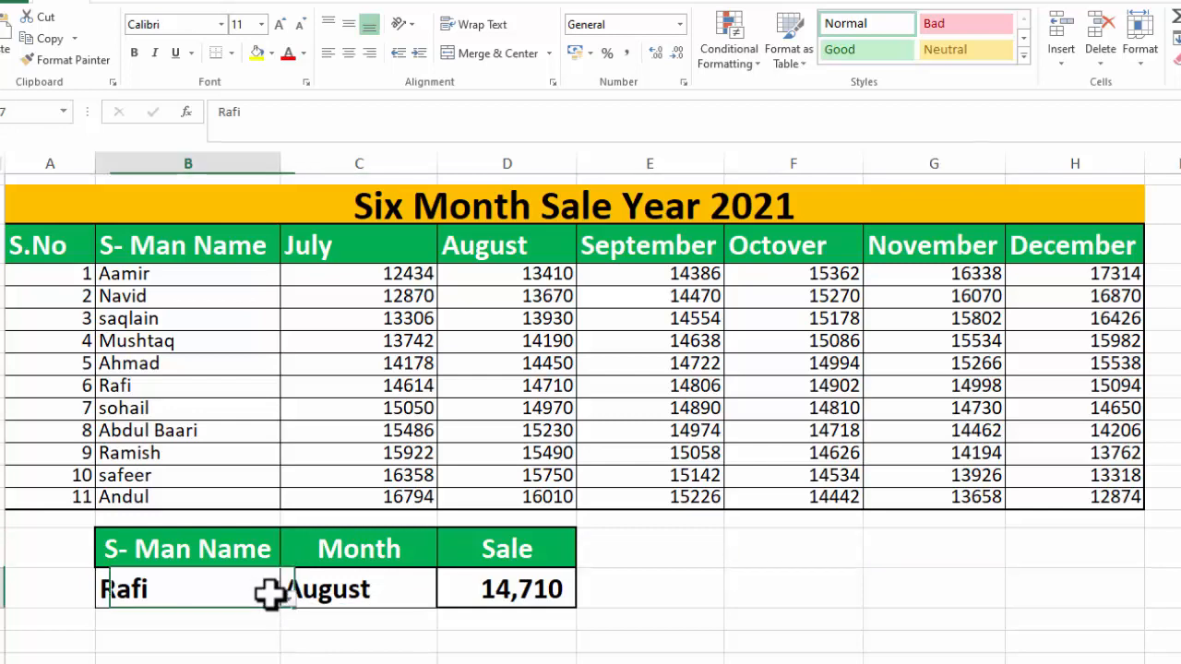
click(289, 597)
click(147, 533)
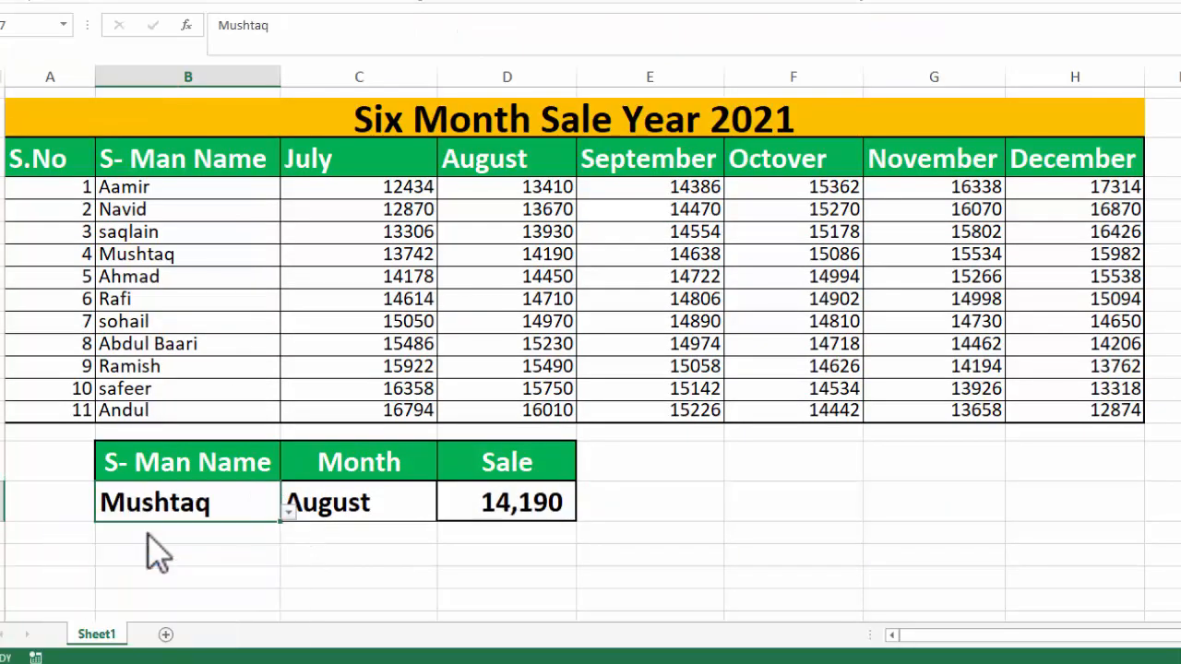
click(353, 503)
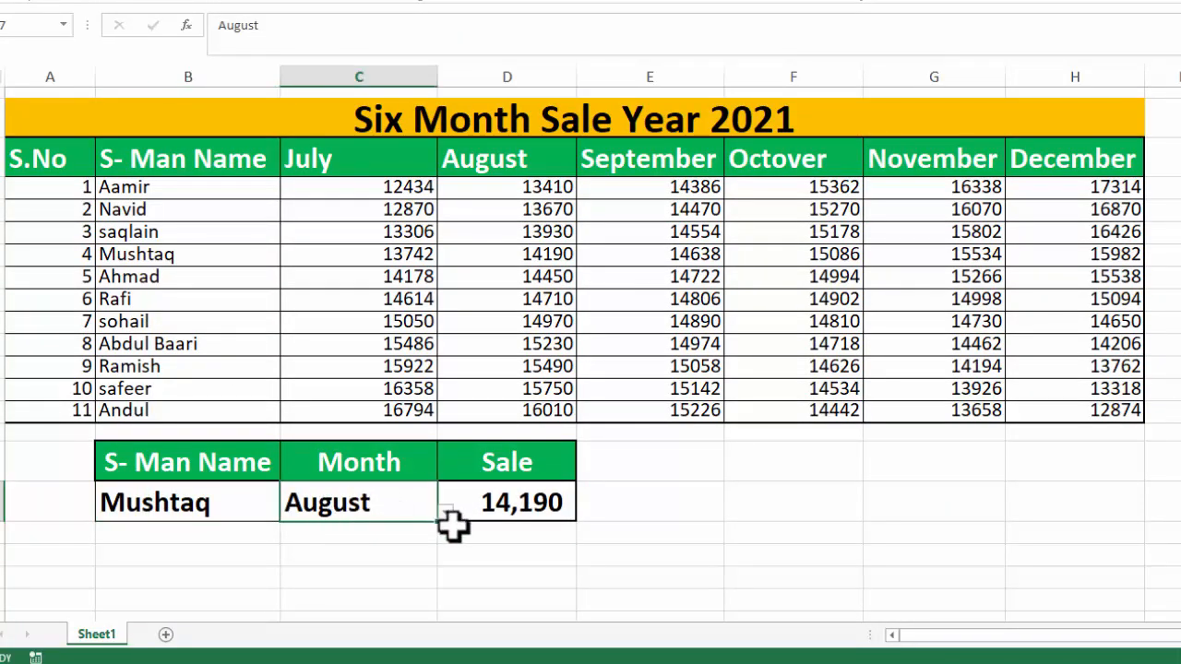
click(445, 511)
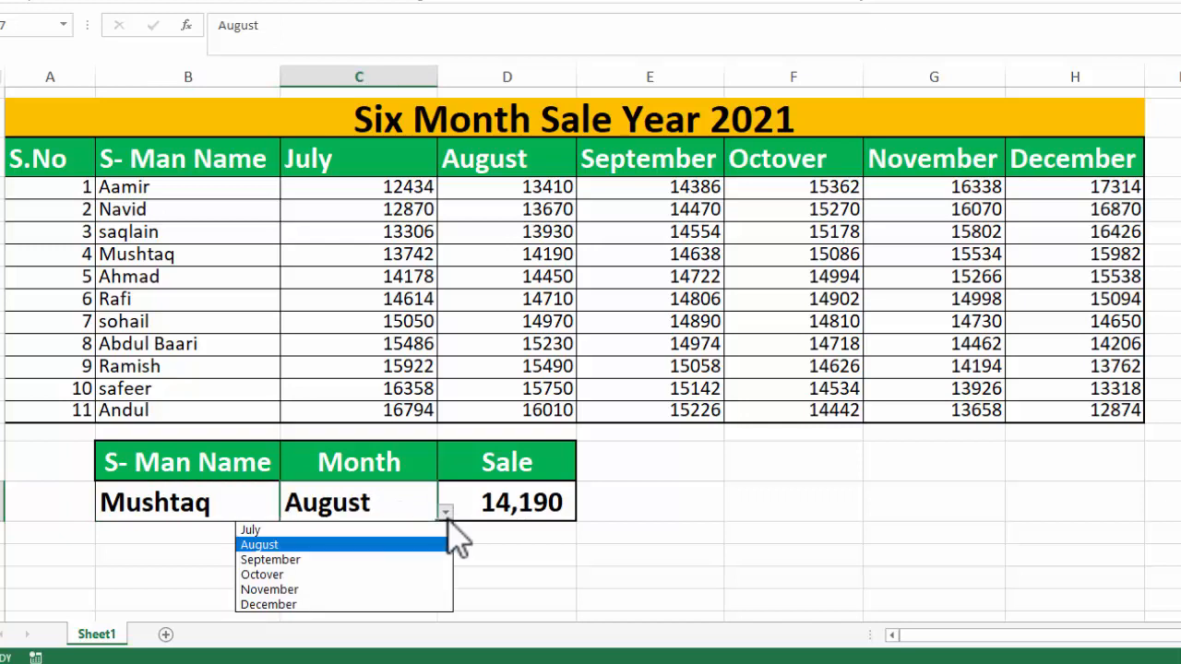
click(343, 531)
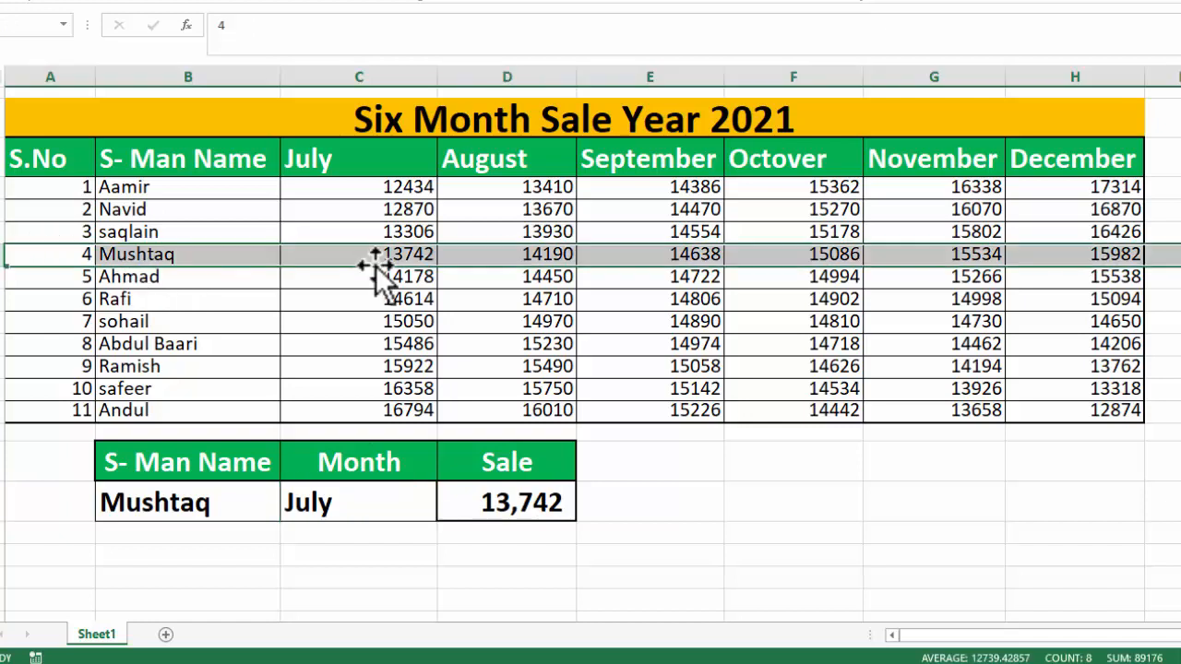
click(7, 253)
click(411, 254)
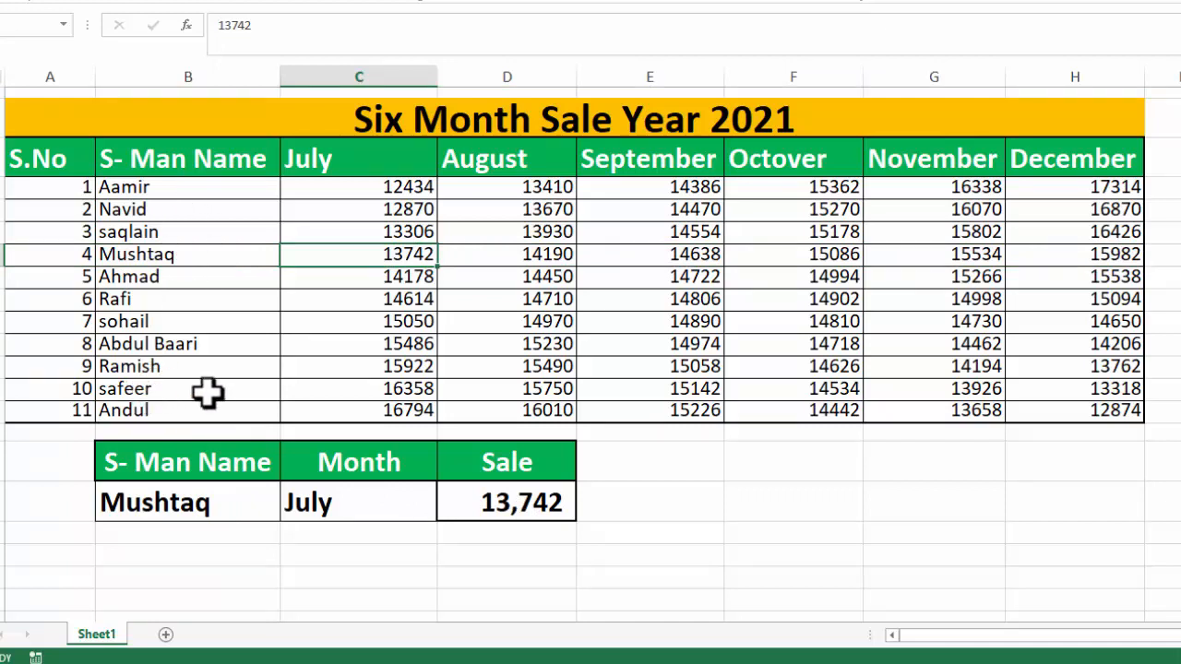
Step: Look up the December sale of salesman number 10 and check it against his row in the sales table
click(238, 509)
click(290, 515)
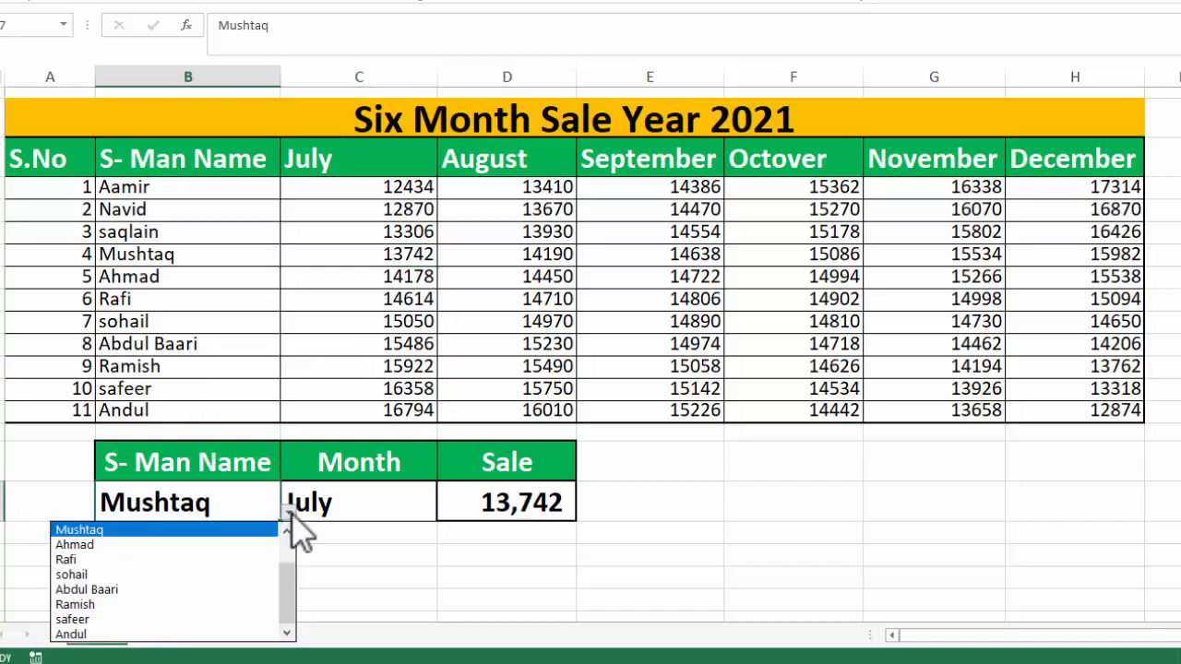
click(198, 619)
click(397, 510)
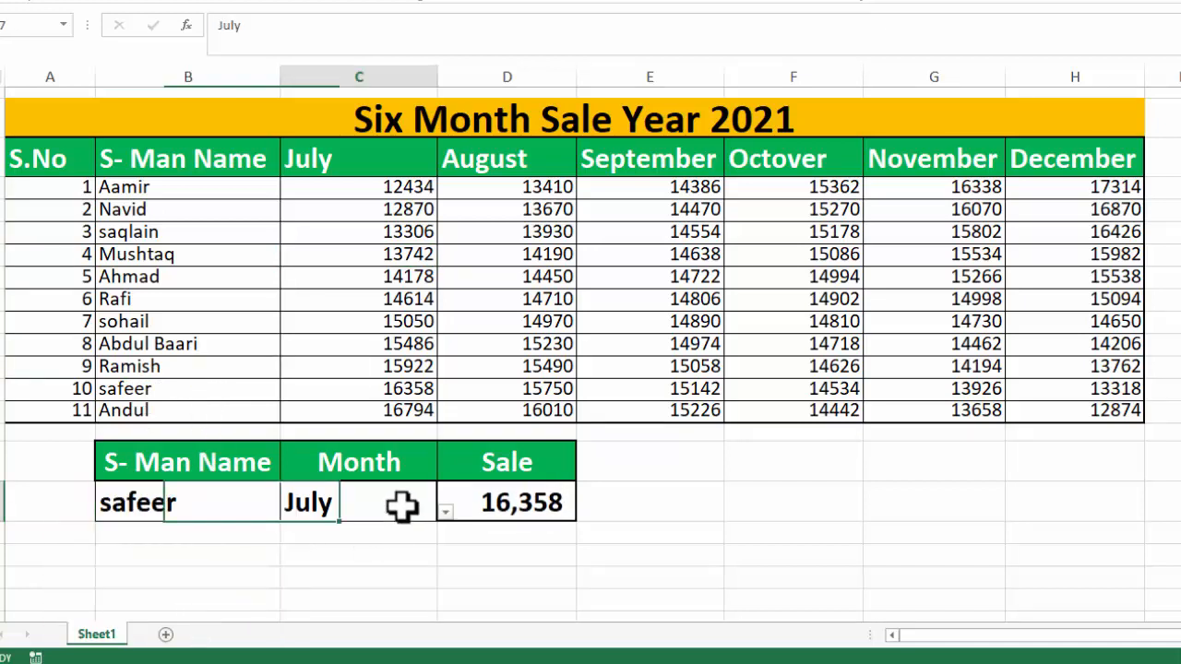
click(446, 512)
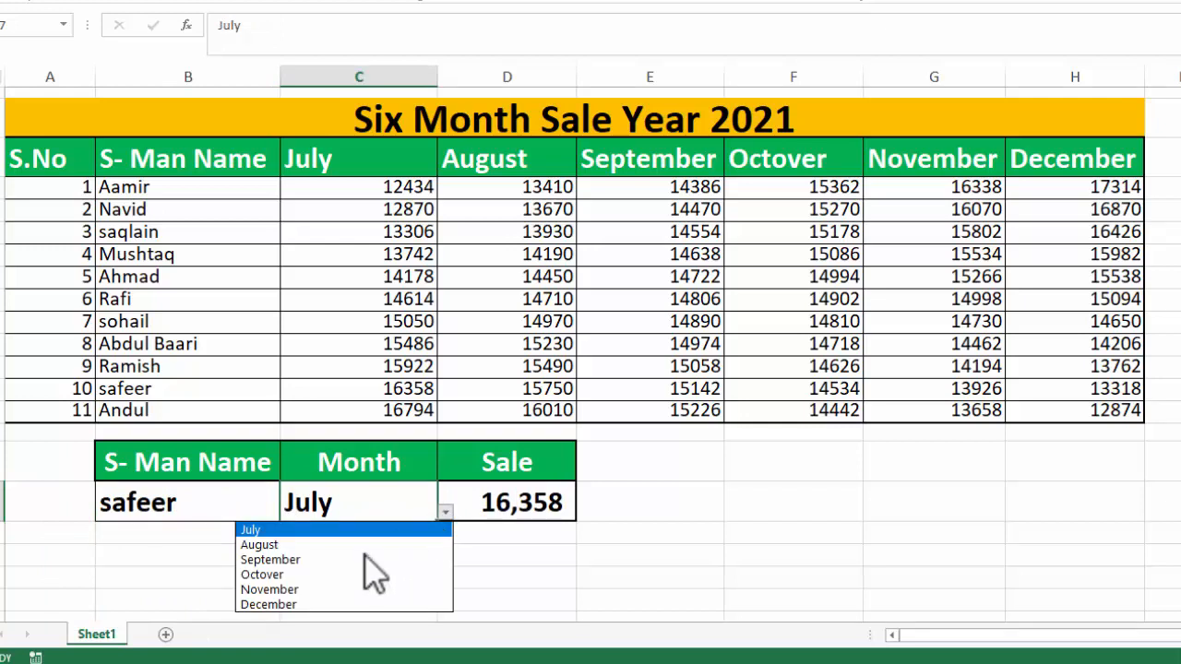
click(321, 605)
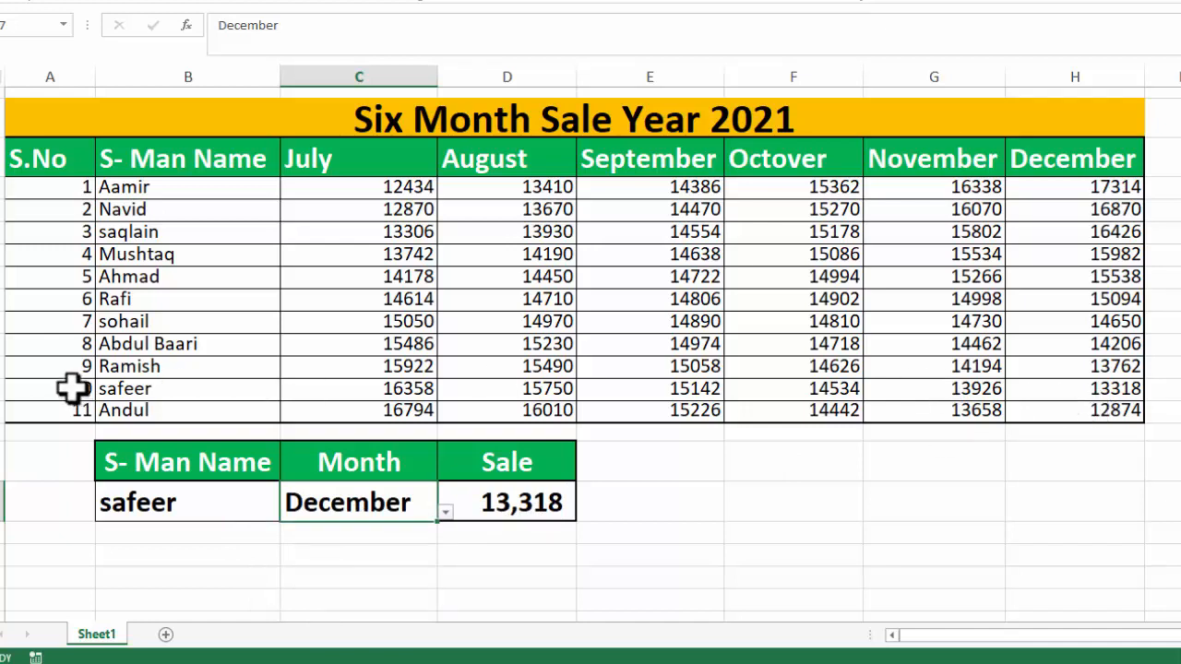
click(3, 391)
click(148, 387)
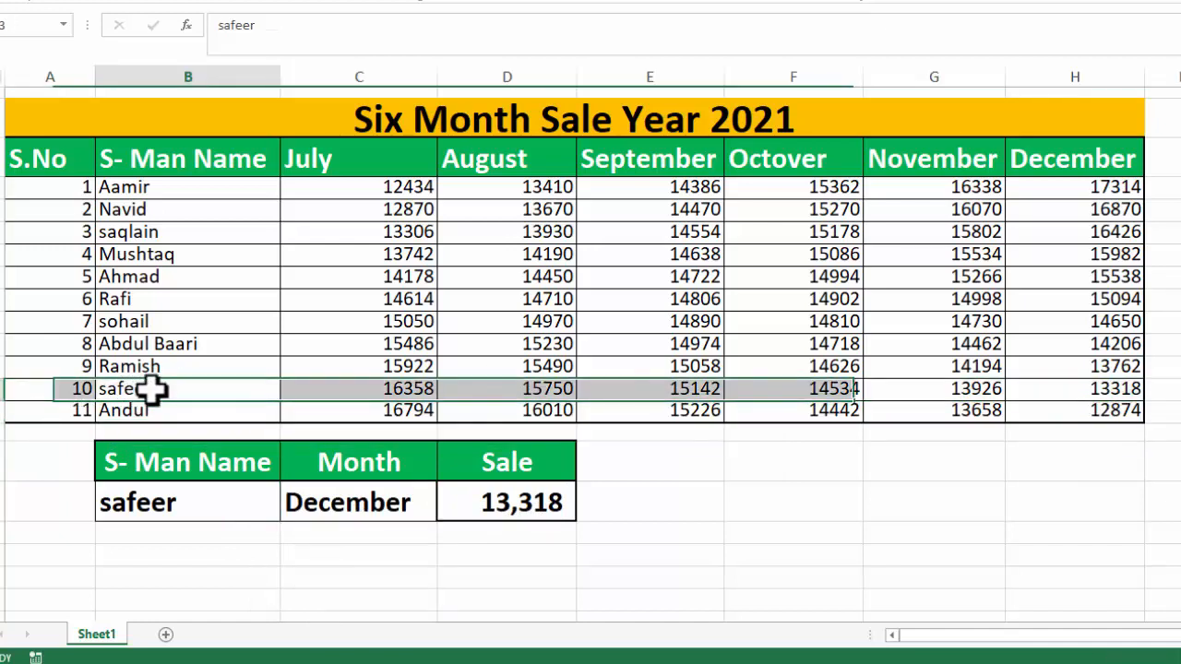
click(1118, 389)
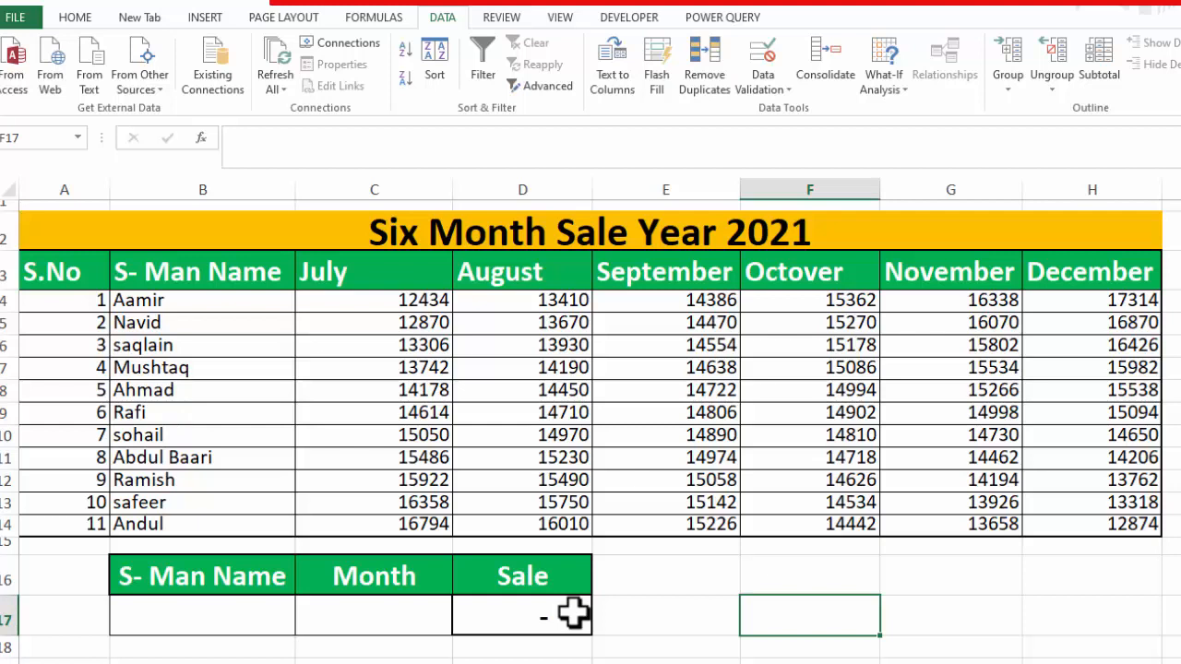
Step: Add a List data validation to the S- Man Name cell B17 with the source =$B$4:$B$14
click(165, 612)
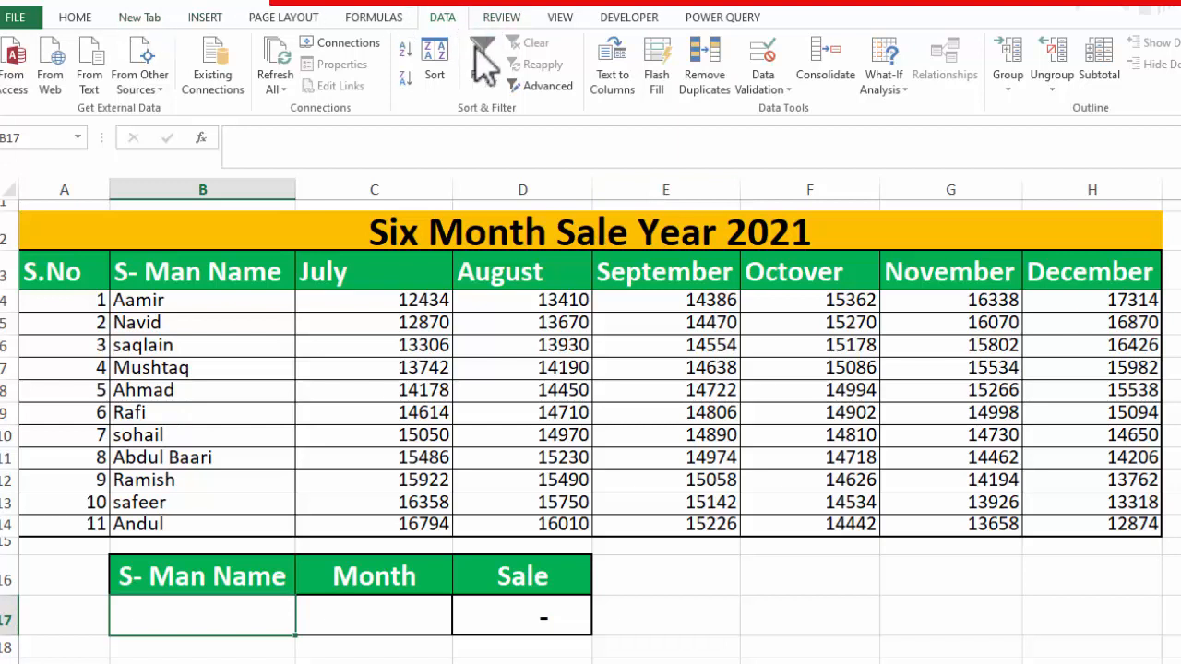
click(778, 92)
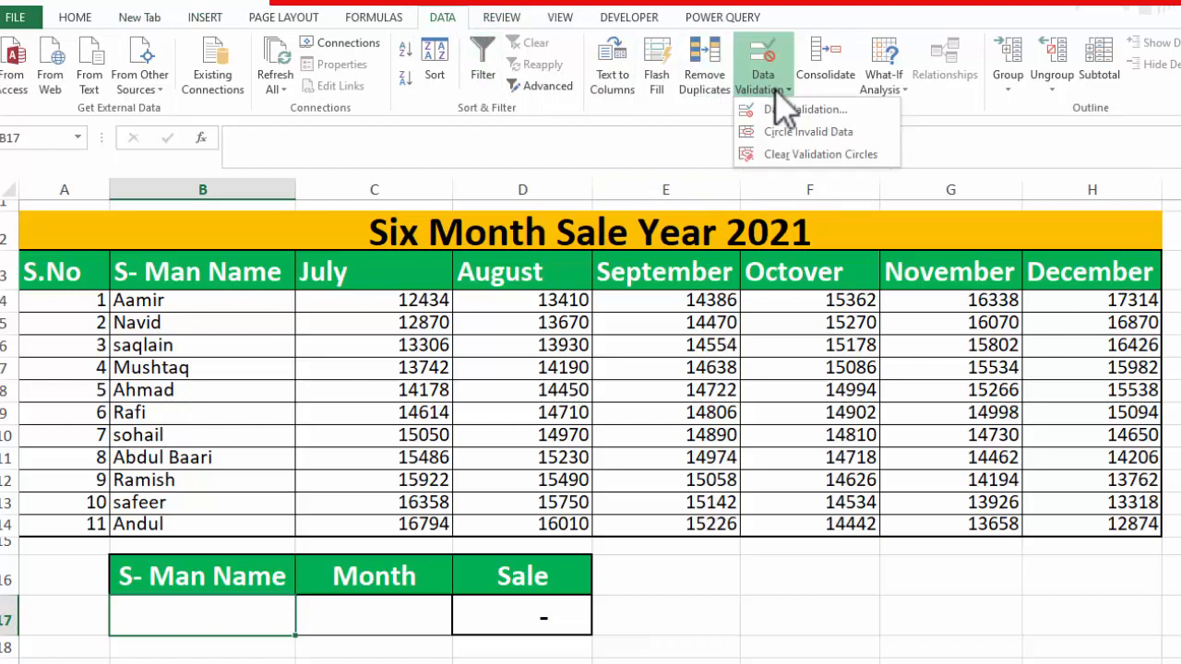
click(784, 111)
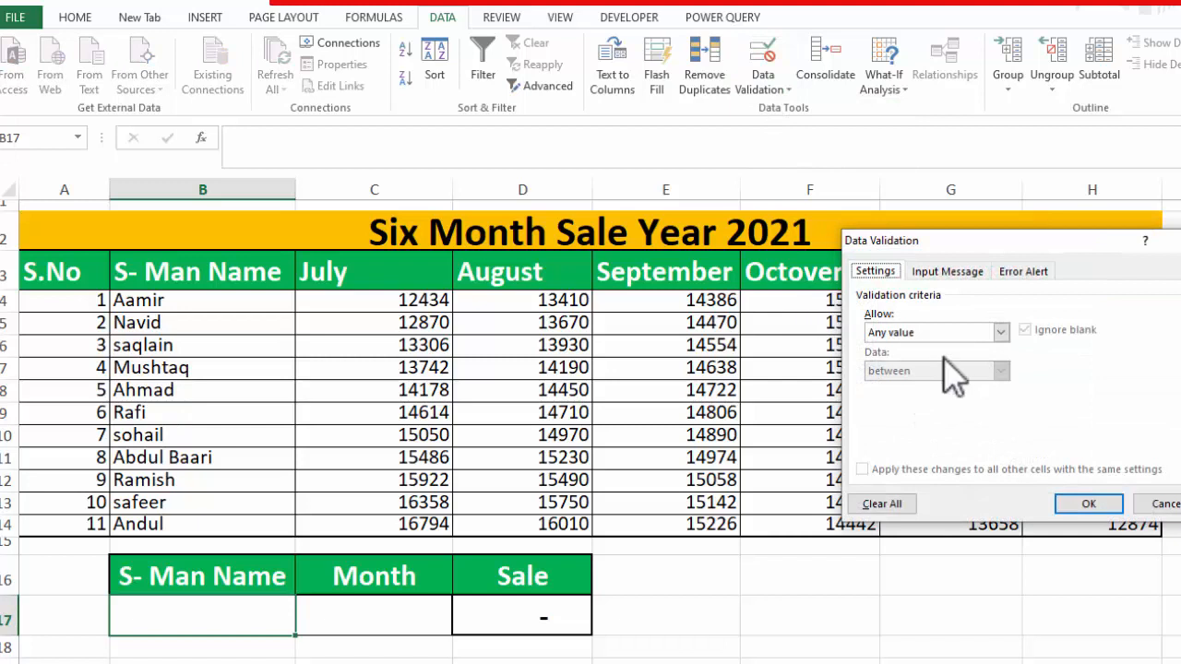
click(998, 334)
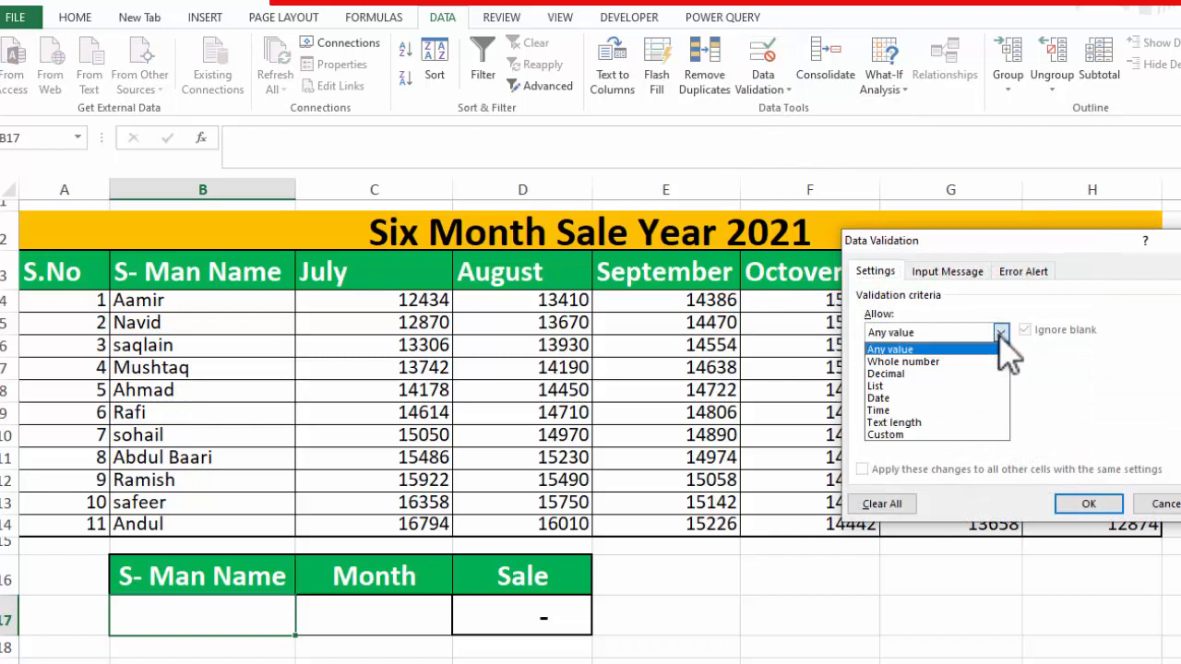
click(927, 387)
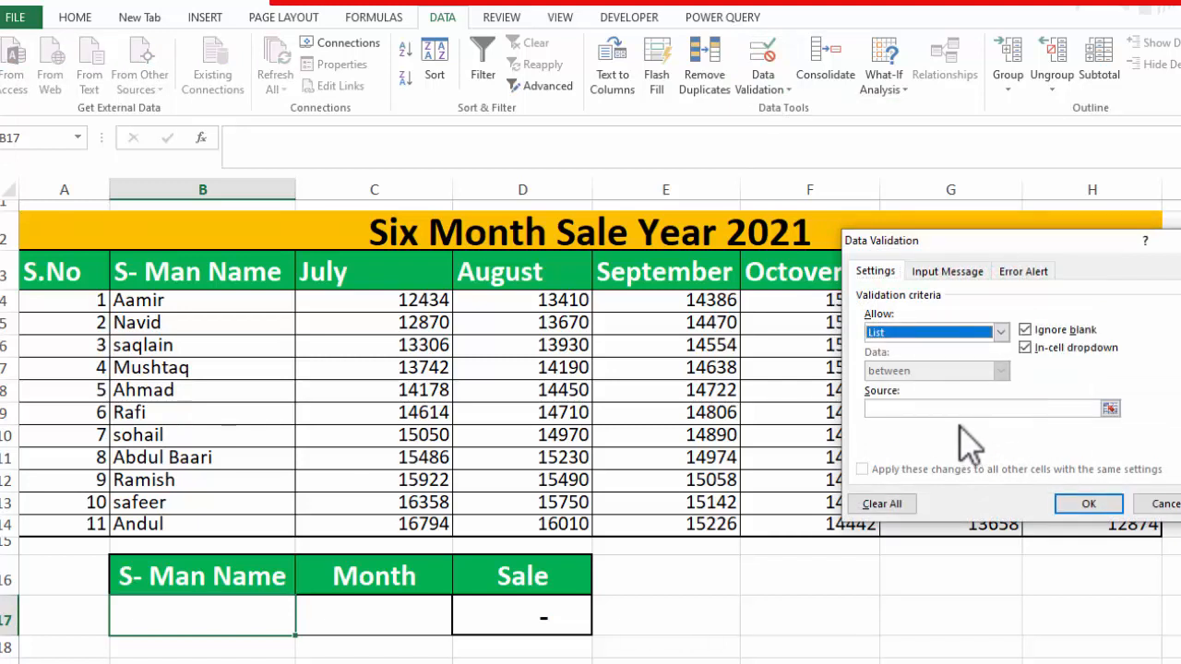
click(943, 410)
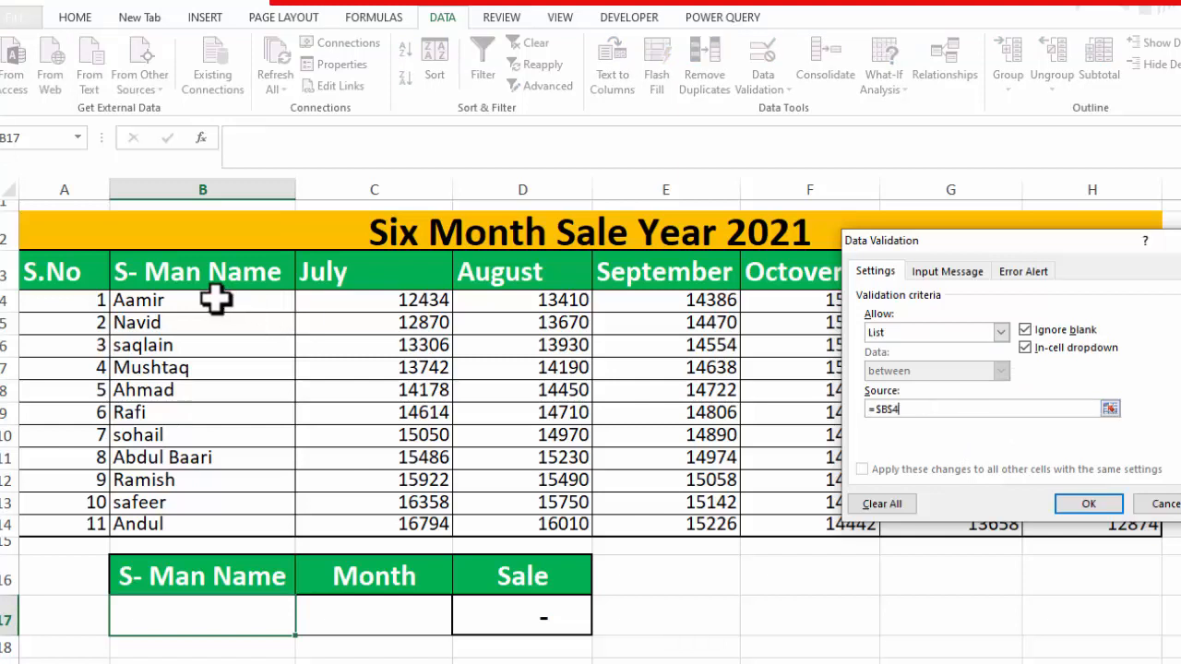
drag(216, 298, 207, 520)
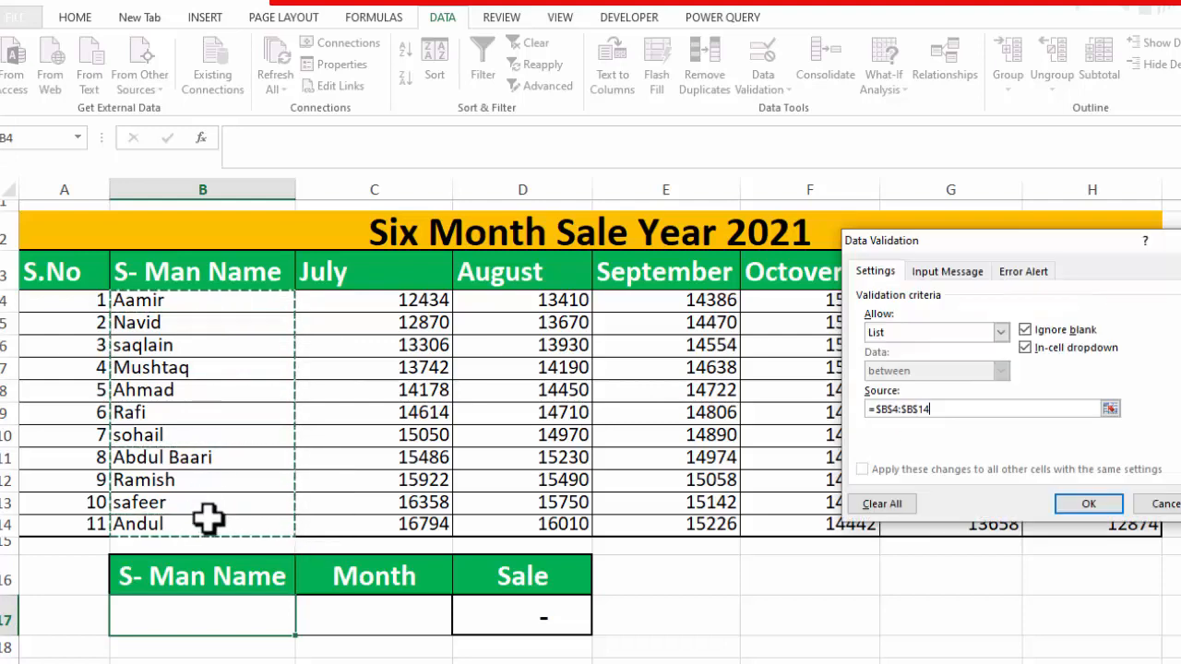
click(1089, 506)
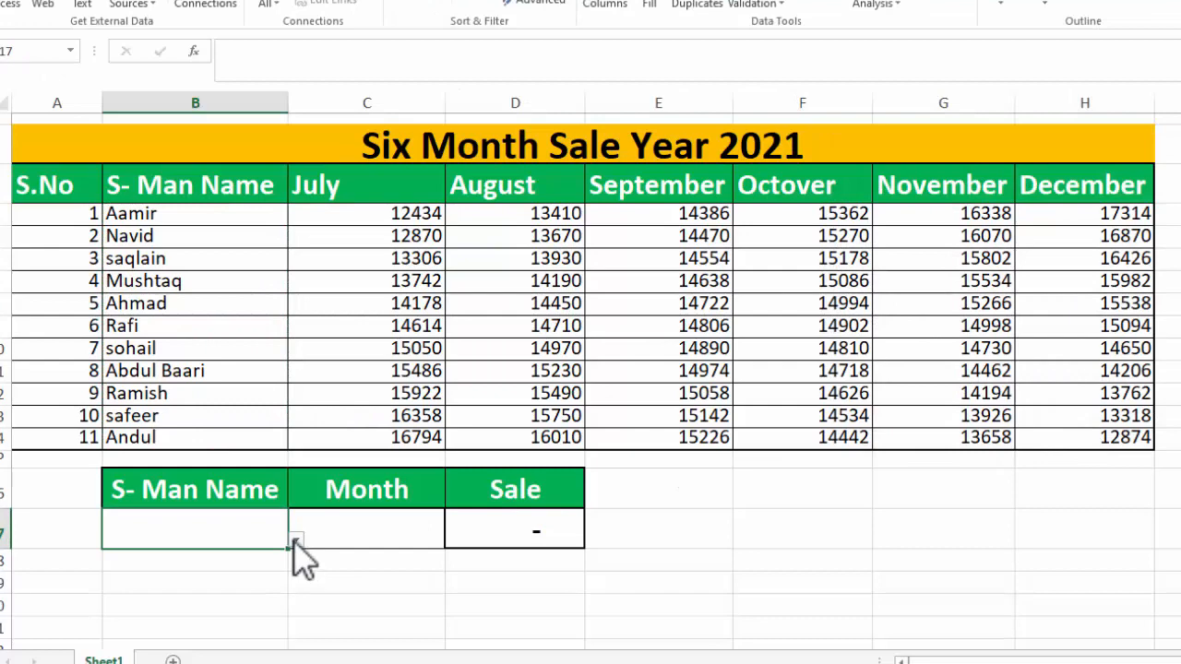
Step: Test the name list in B17 by choosing salesman number 2
click(297, 541)
click(155, 569)
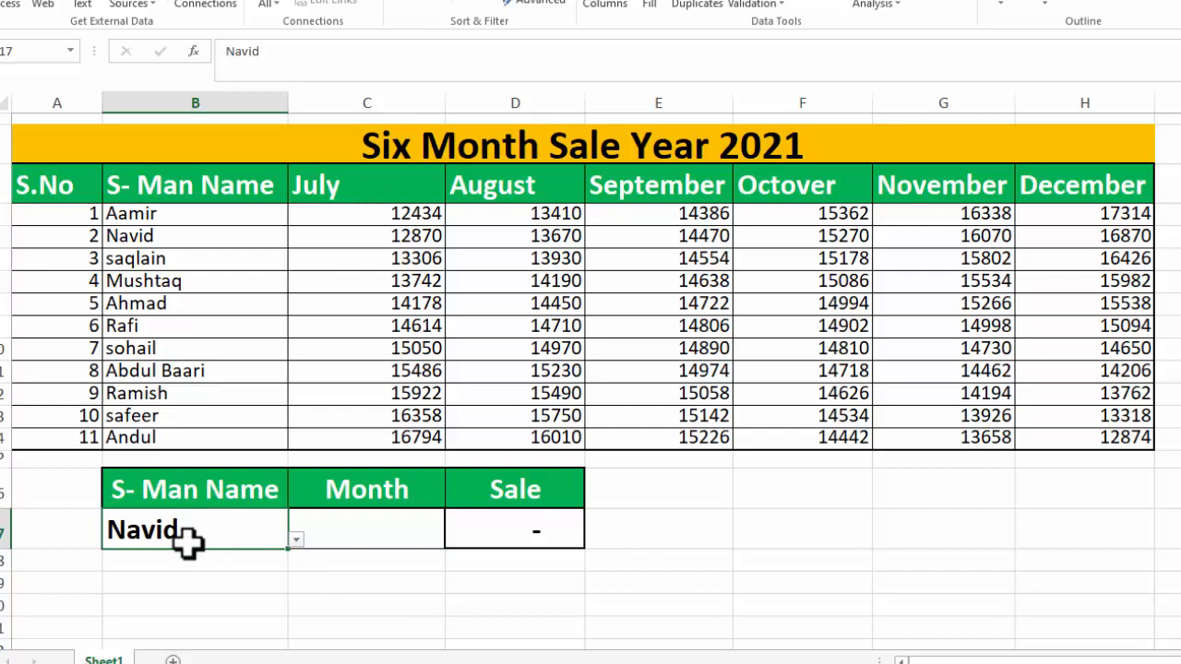
click(296, 541)
click(295, 541)
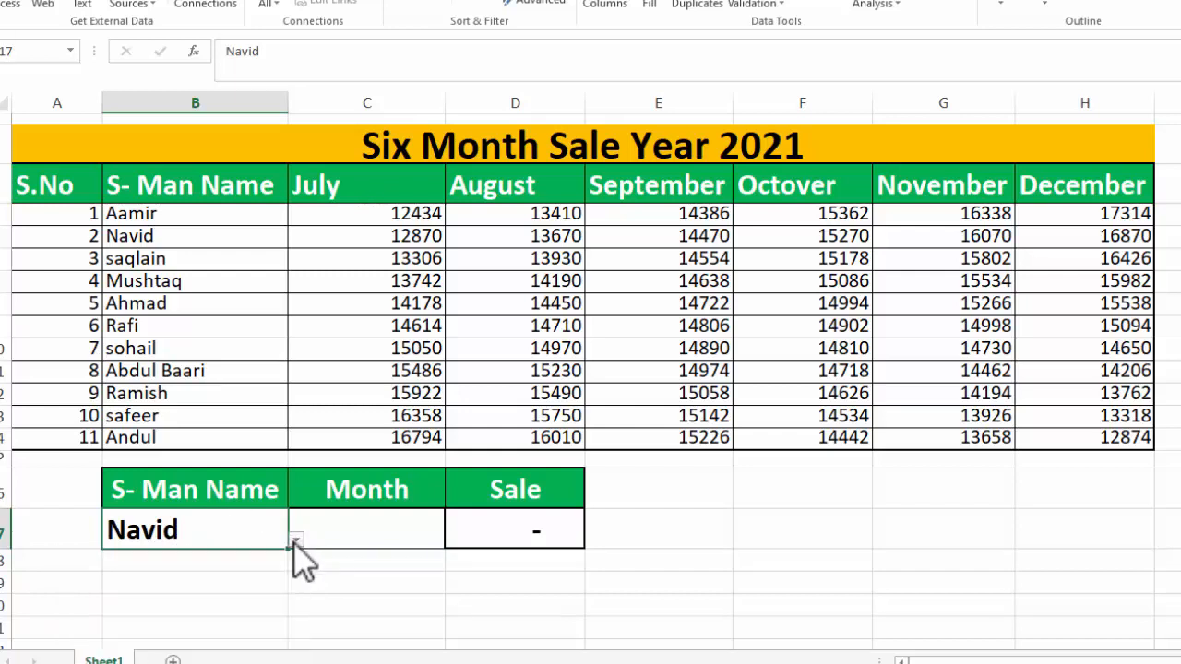
Step: Add a List data validation to the Month cell C17 with the header row =$C$3:$H$3 as source
click(366, 530)
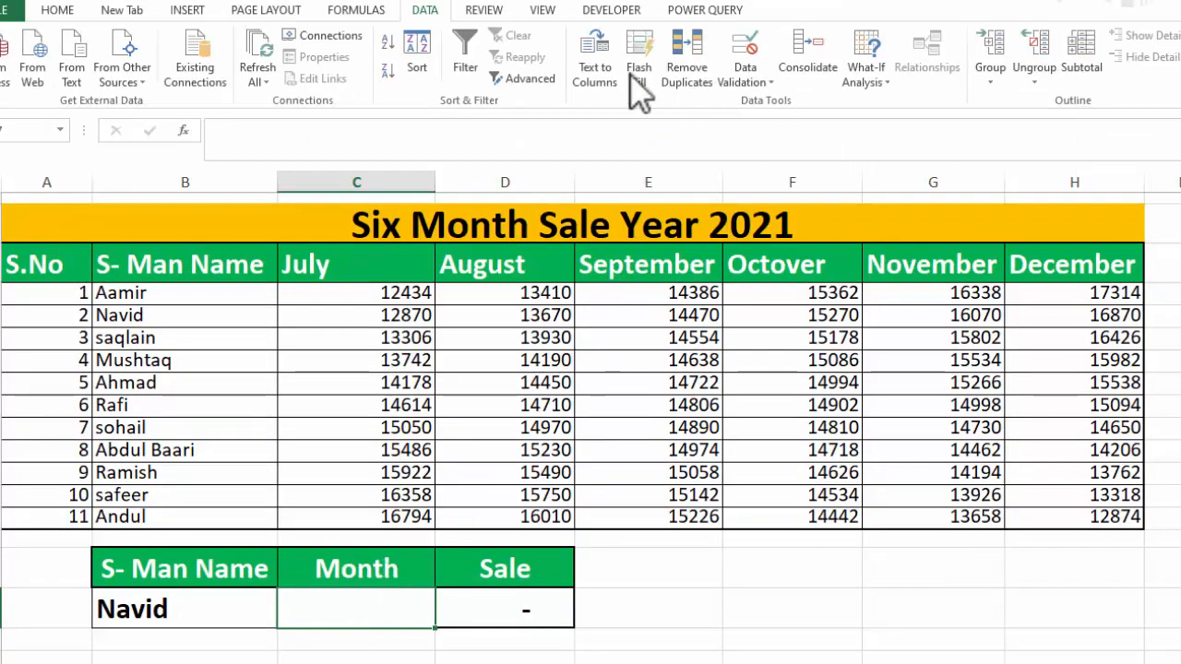
click(752, 81)
click(764, 107)
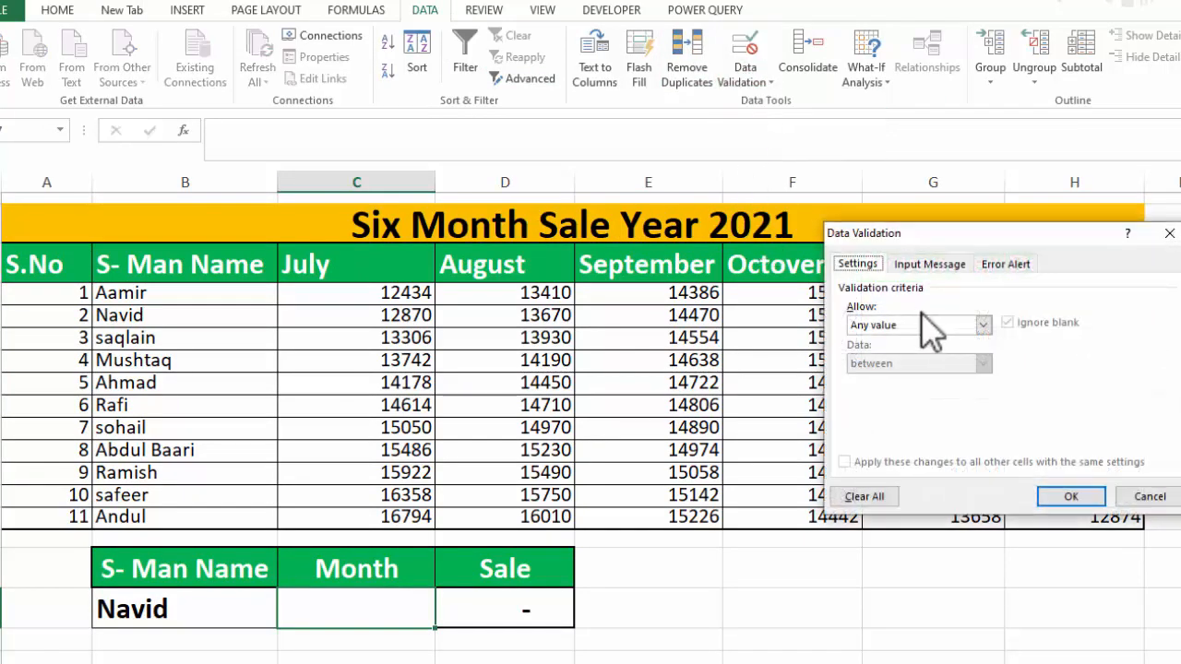
click(984, 325)
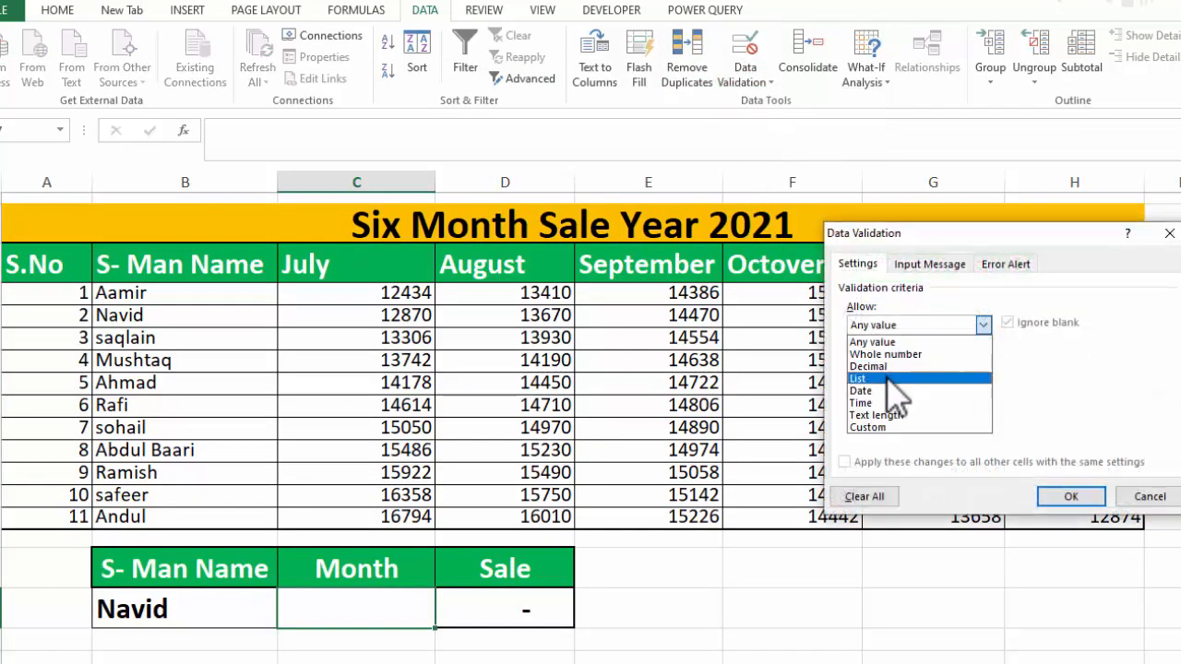
click(900, 379)
click(887, 400)
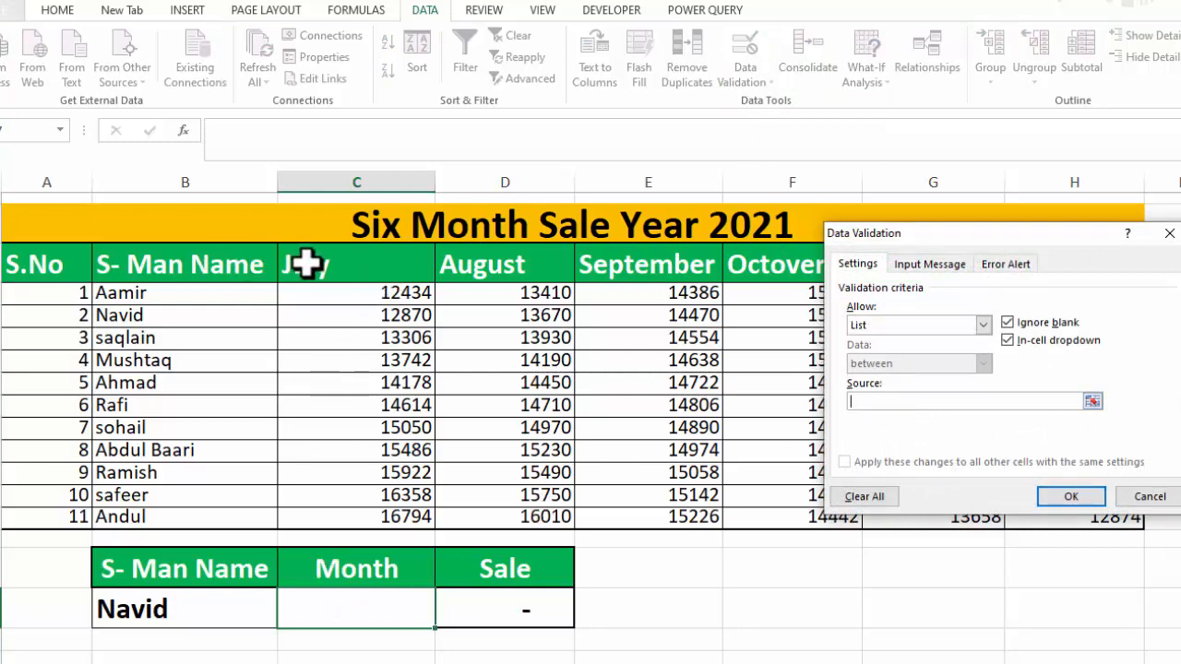
drag(309, 264, 1014, 270)
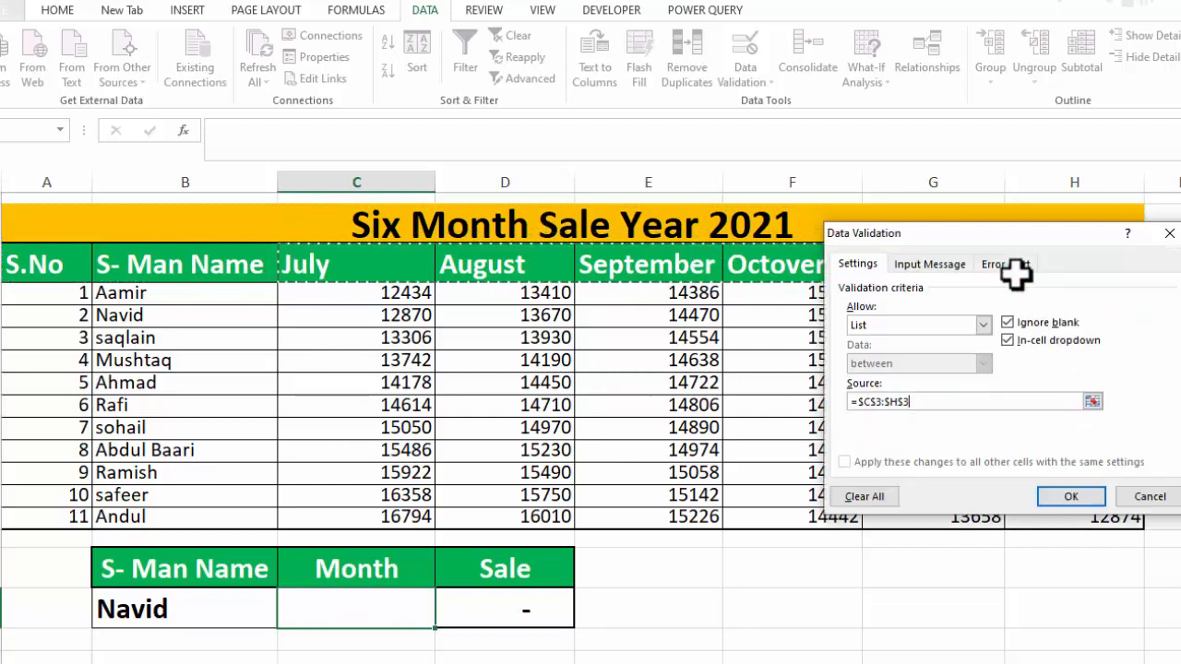
click(1068, 499)
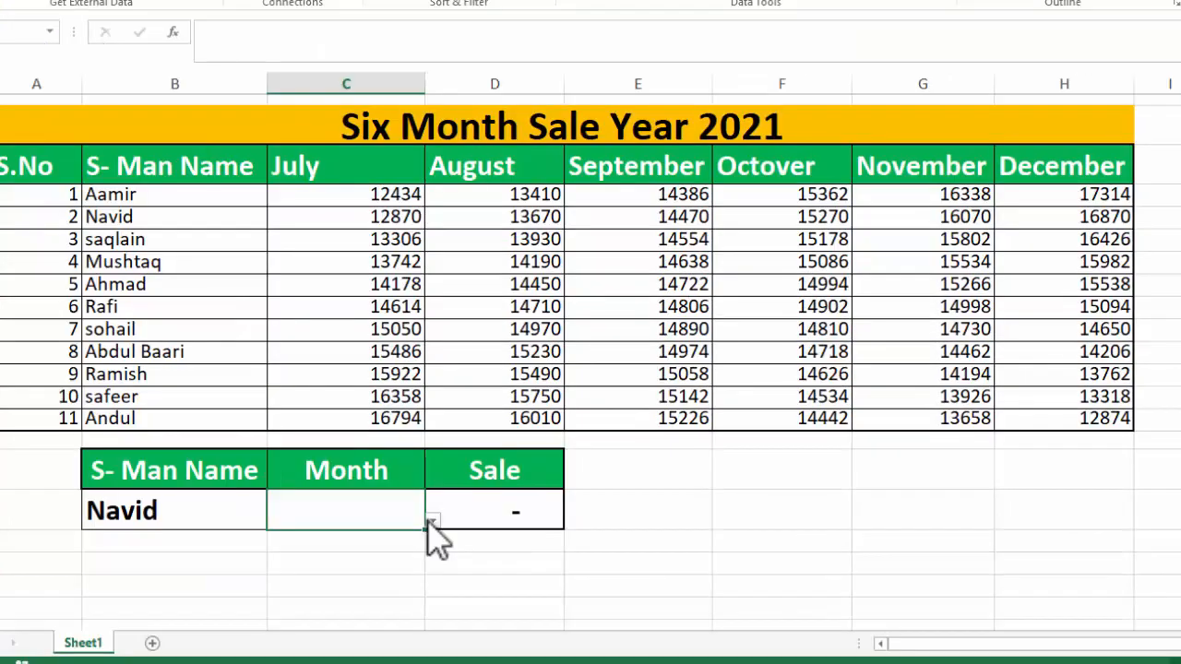
Step: Choose August from the month list in C17 and clear the existing formula from the Sale cell D17
click(443, 619)
click(311, 553)
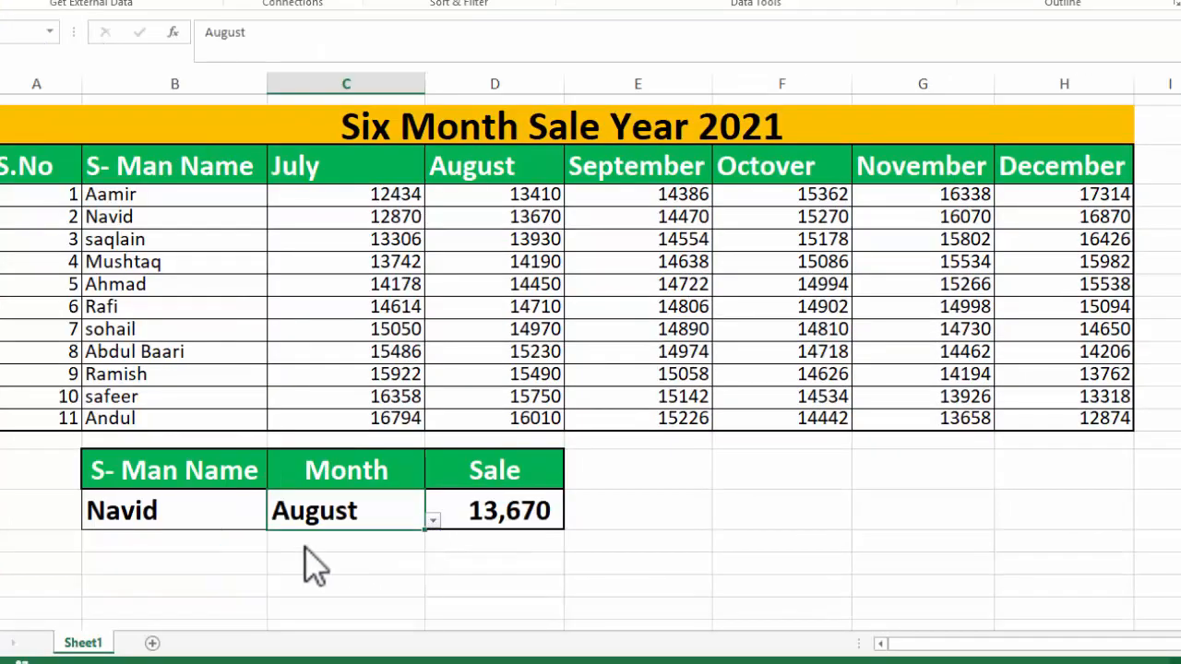
click(471, 511)
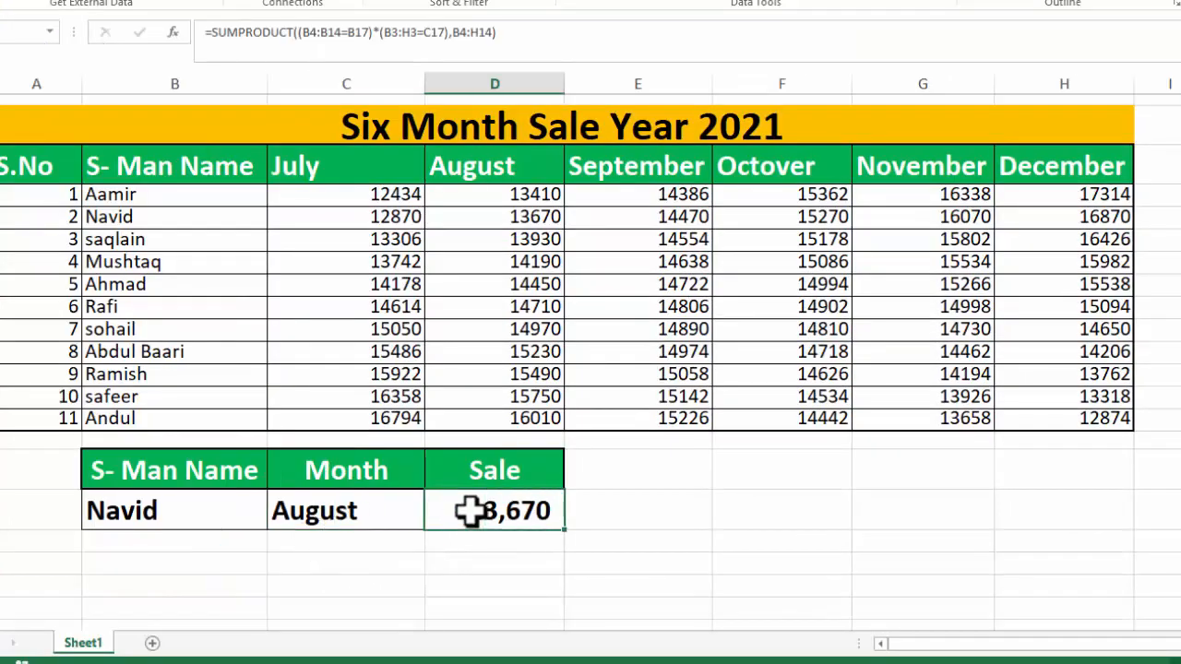
key(BackSpace)
click(835, 545)
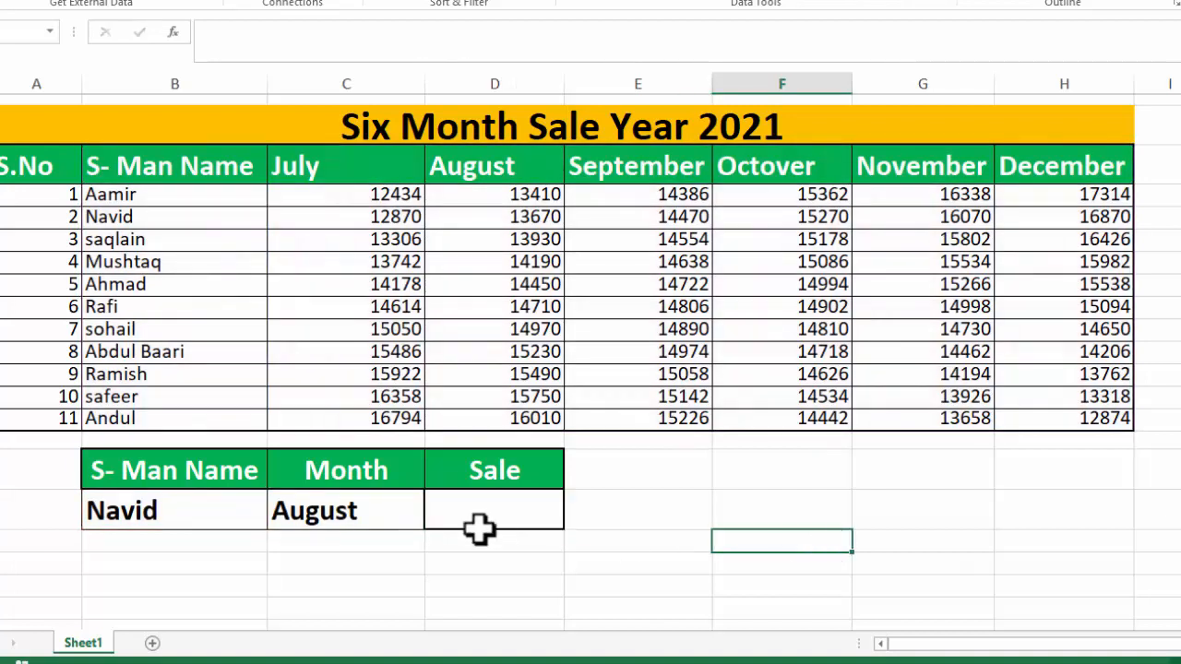
Step: Try September in the month list of C17, set it to November, and select the empty Sale cell D17
click(411, 512)
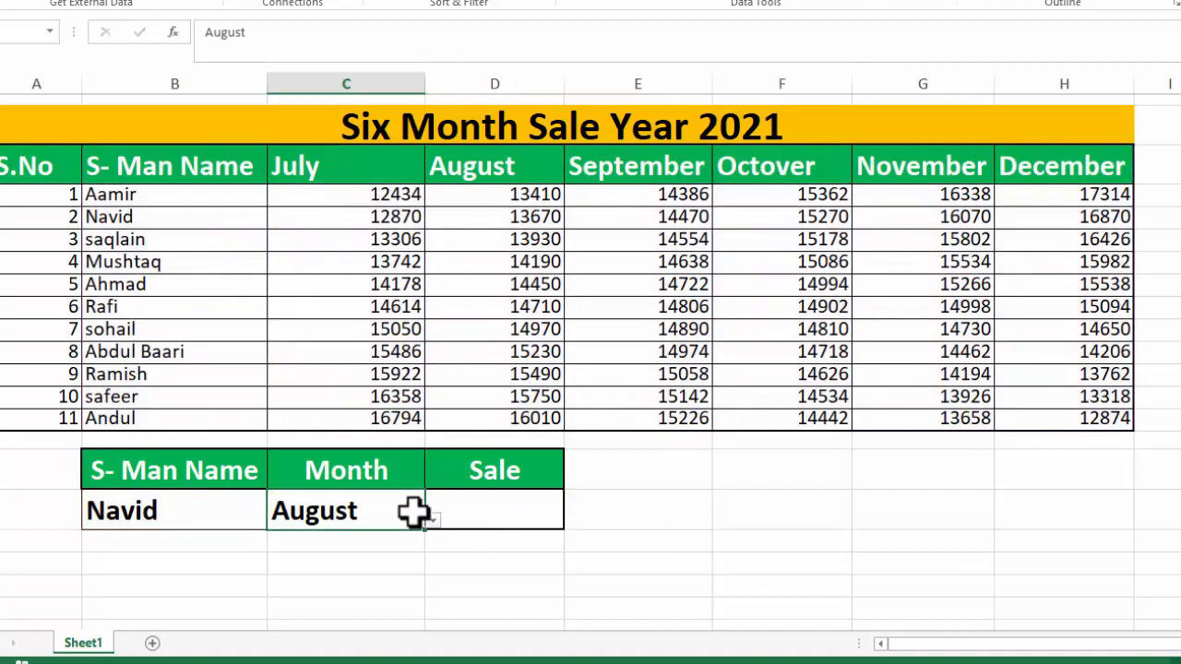
click(433, 522)
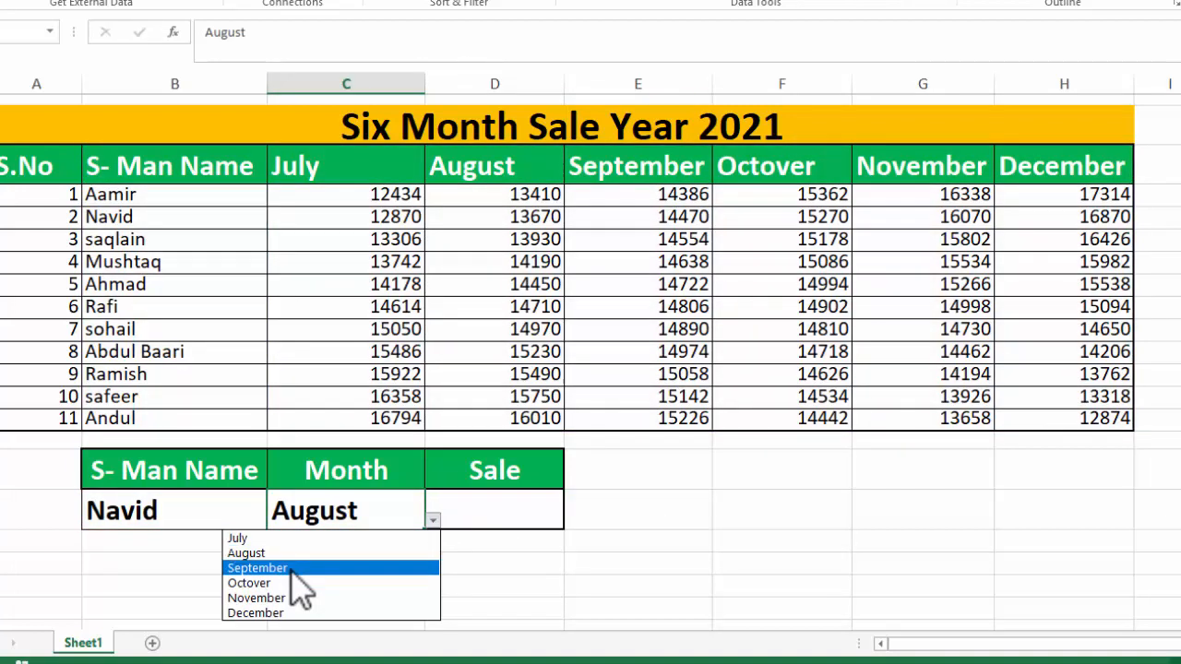
click(291, 566)
click(434, 522)
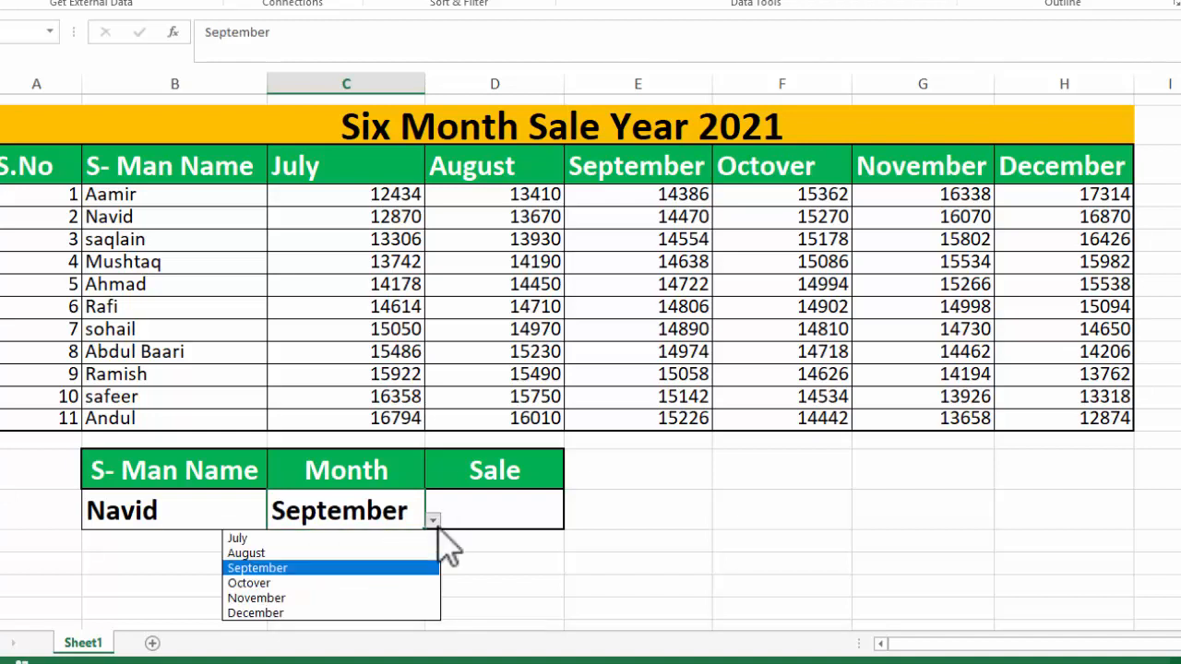
click(298, 598)
click(487, 520)
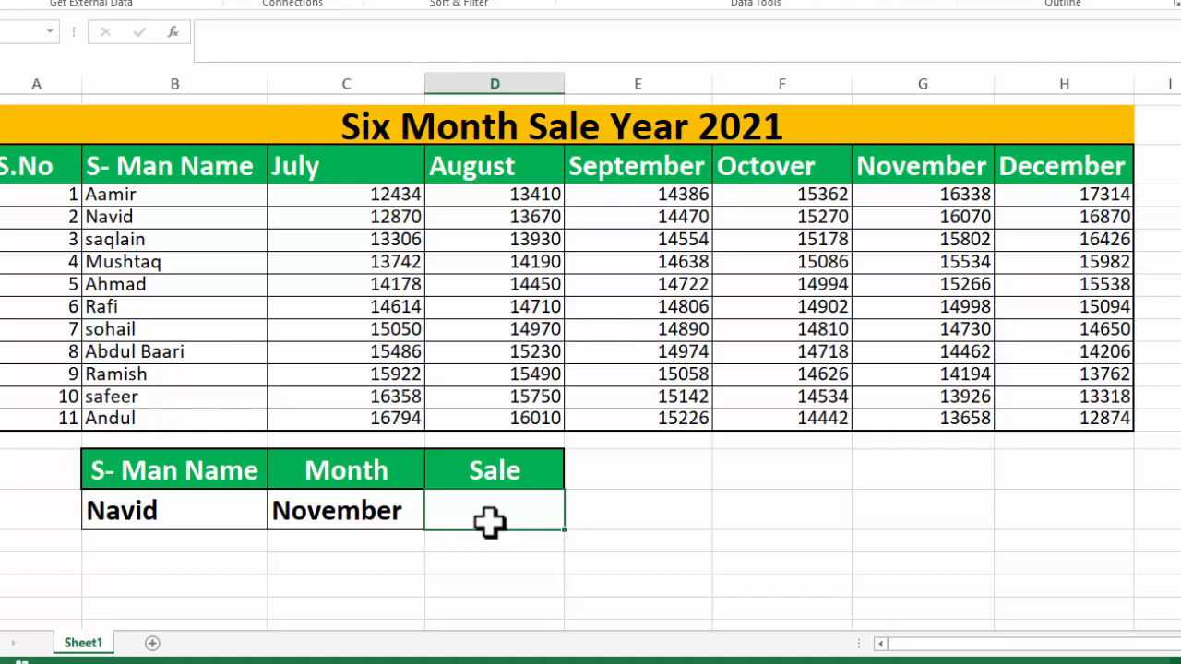
Step: Start a SUMPRODUCT formula in the Sale cell D17 with the bracketed name condition (B4:B14=B17)
text(=sum)
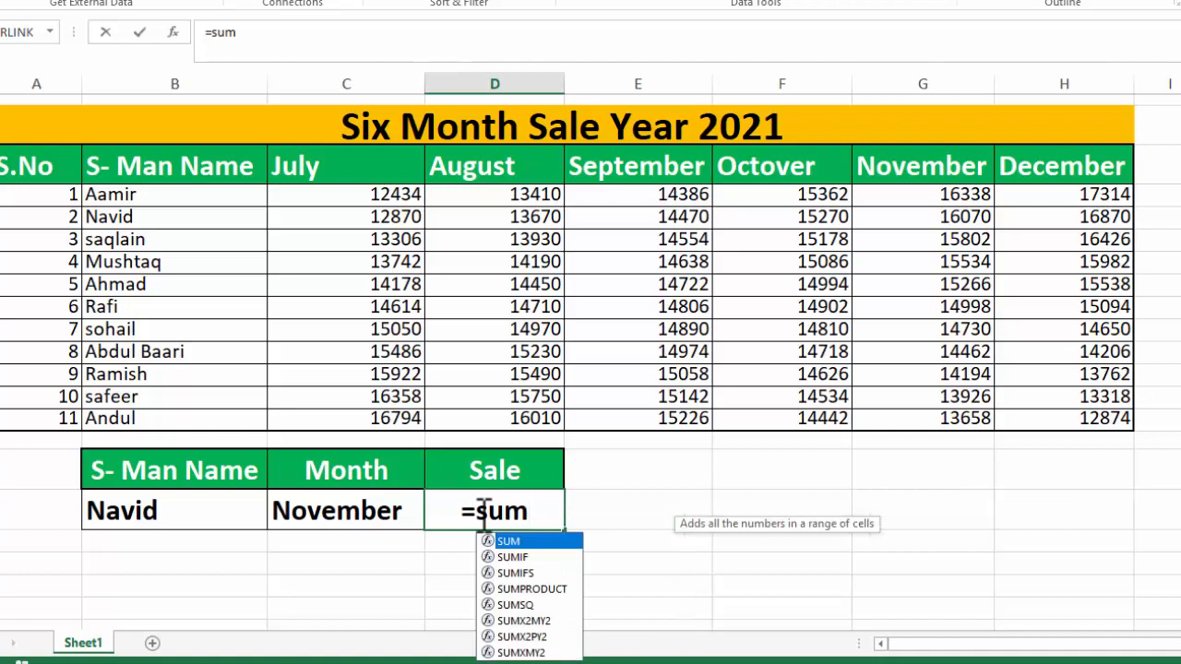
text(pro)
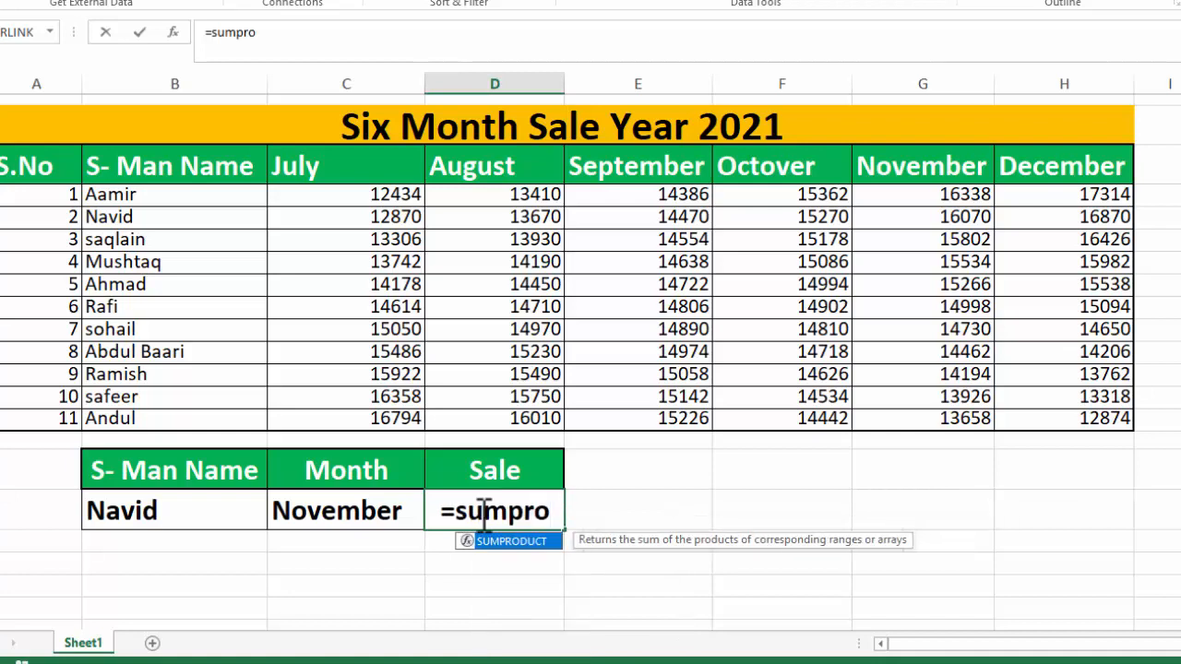
double_click(535, 543)
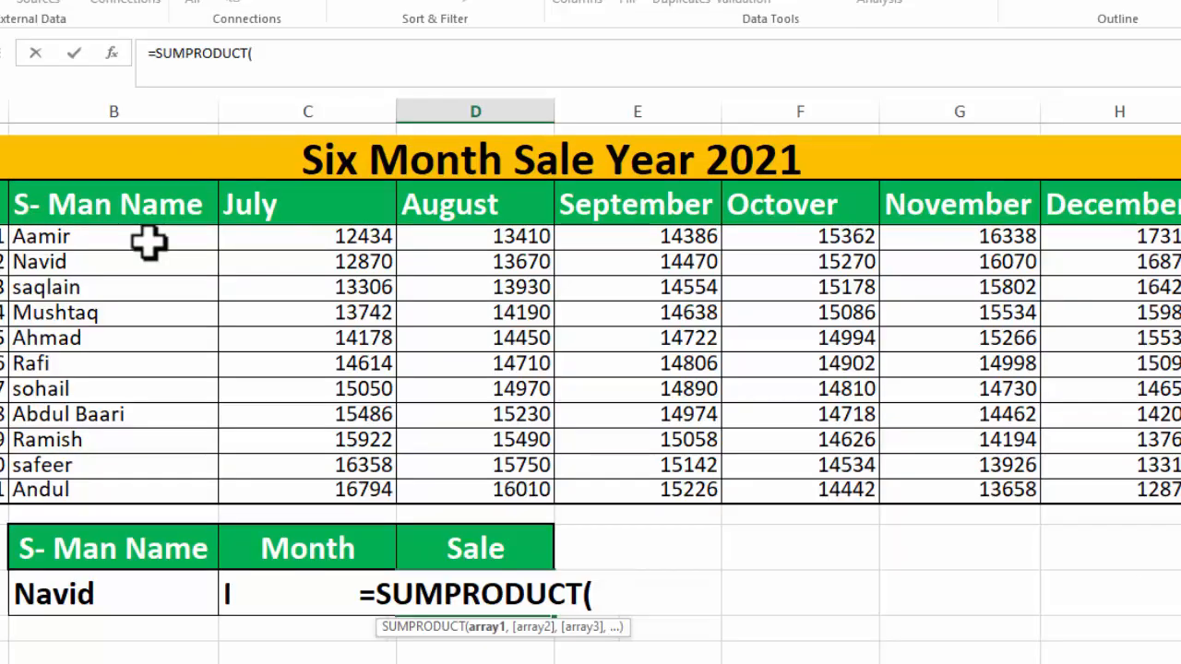
drag(147, 240, 138, 484)
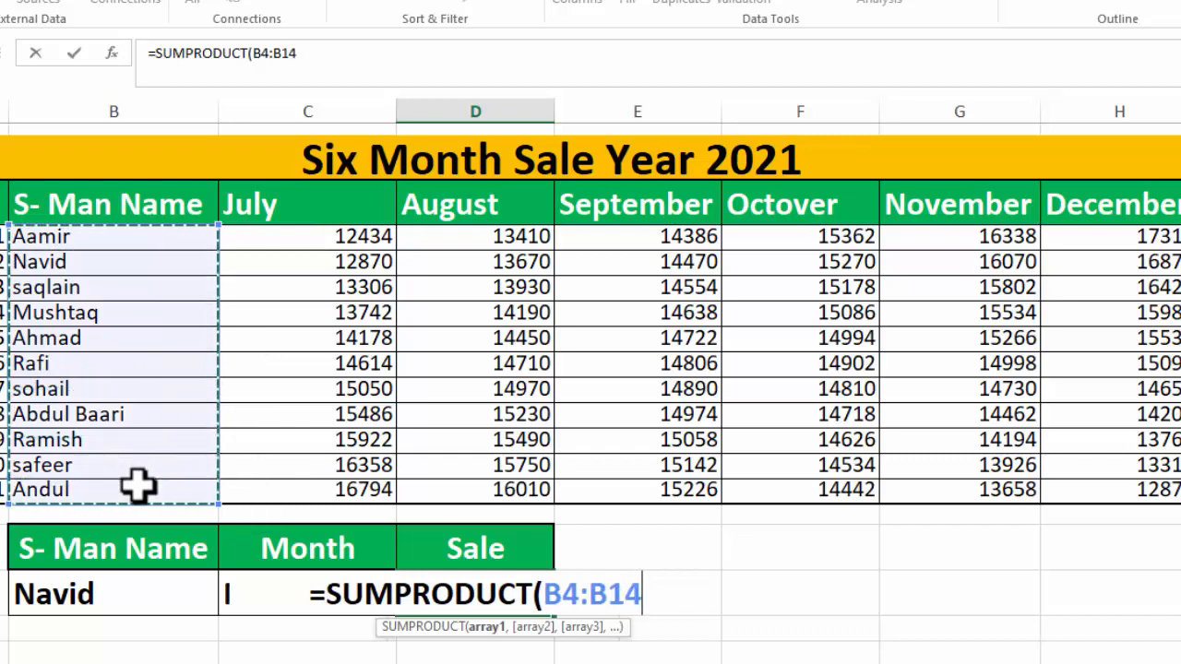
text(=)
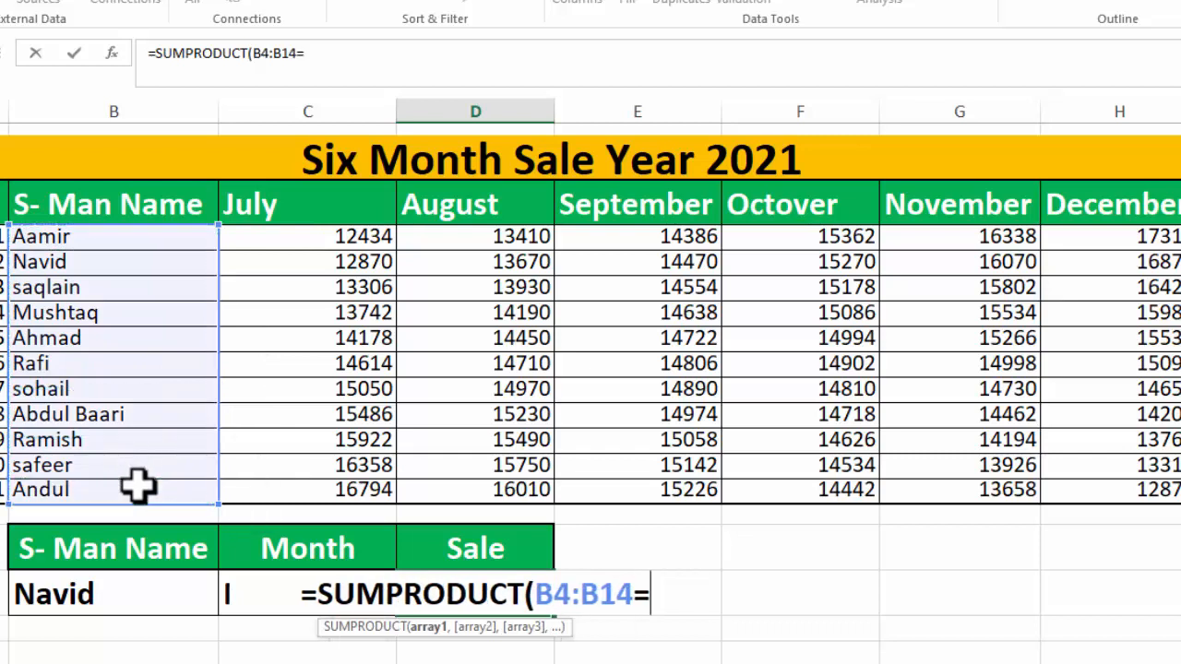
click(120, 594)
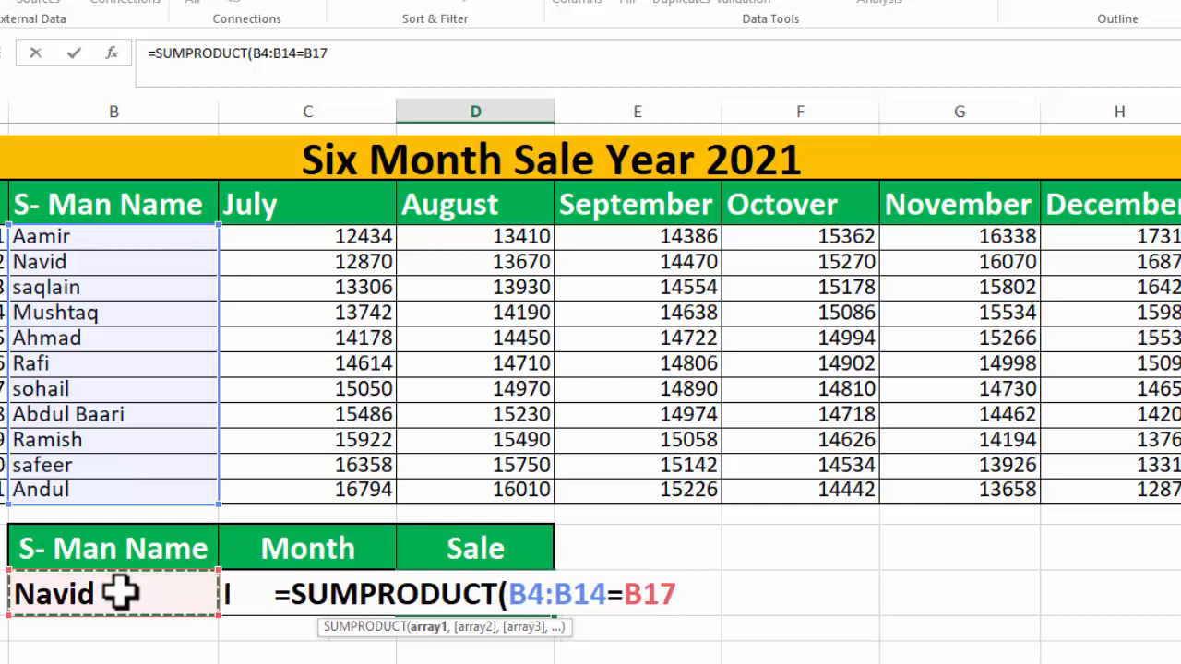
text())
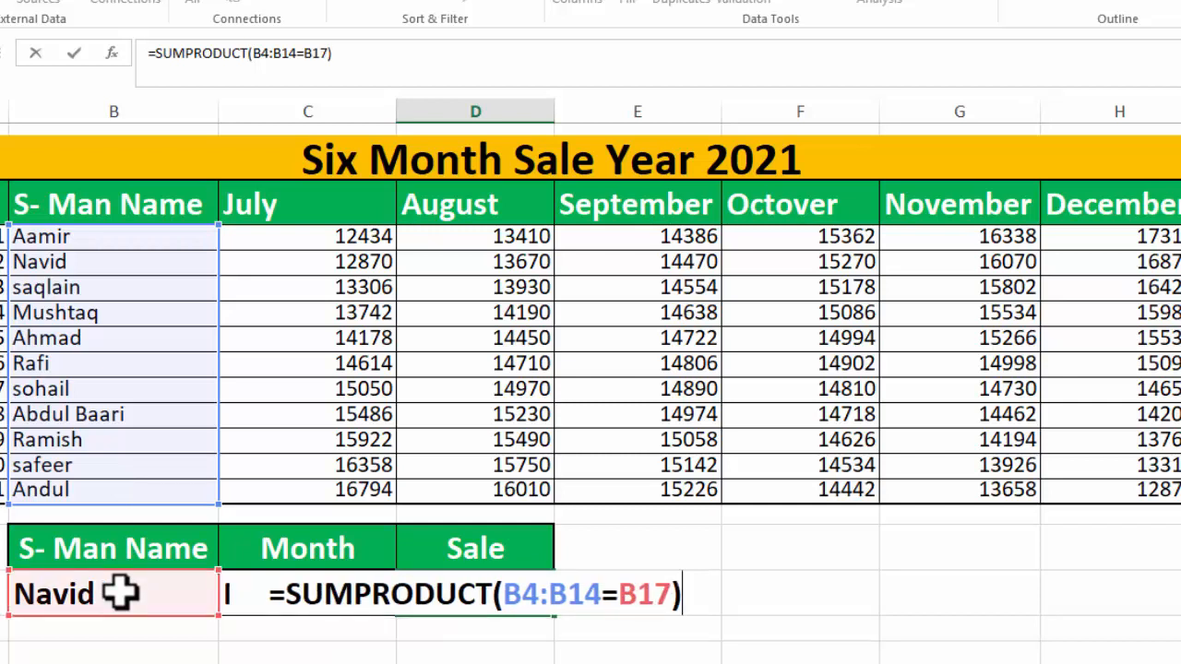
click(505, 591)
text(()
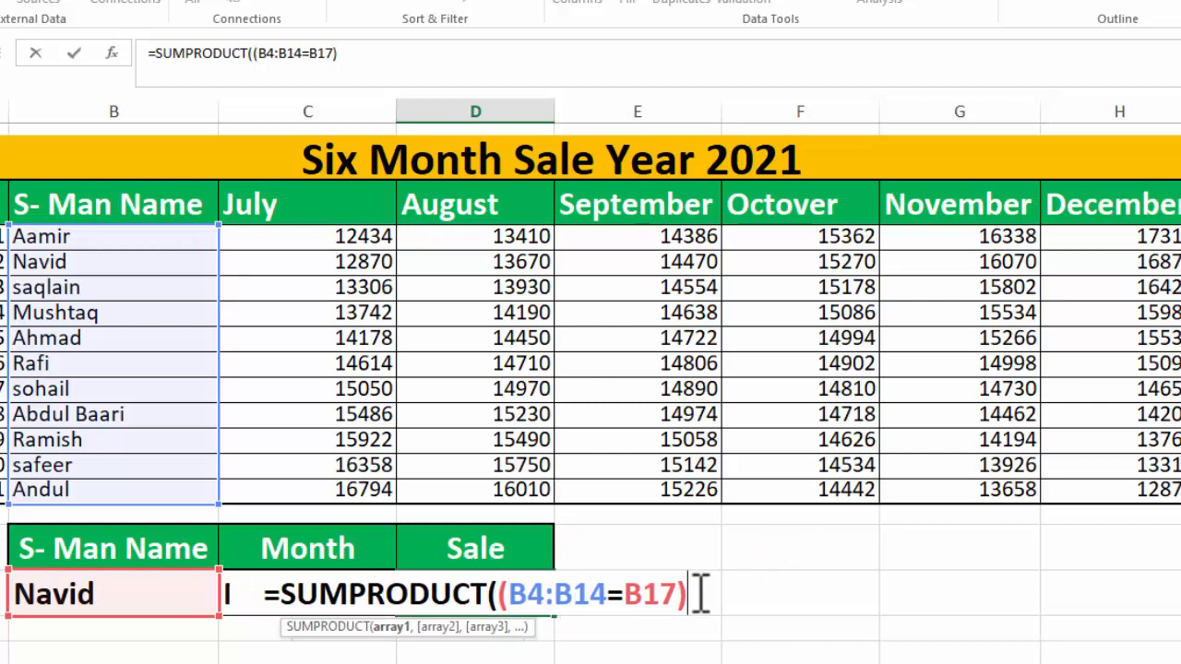
Step: Multiply the name condition in the D17 formula by the month condition (B3:H3=C17)
text(*)
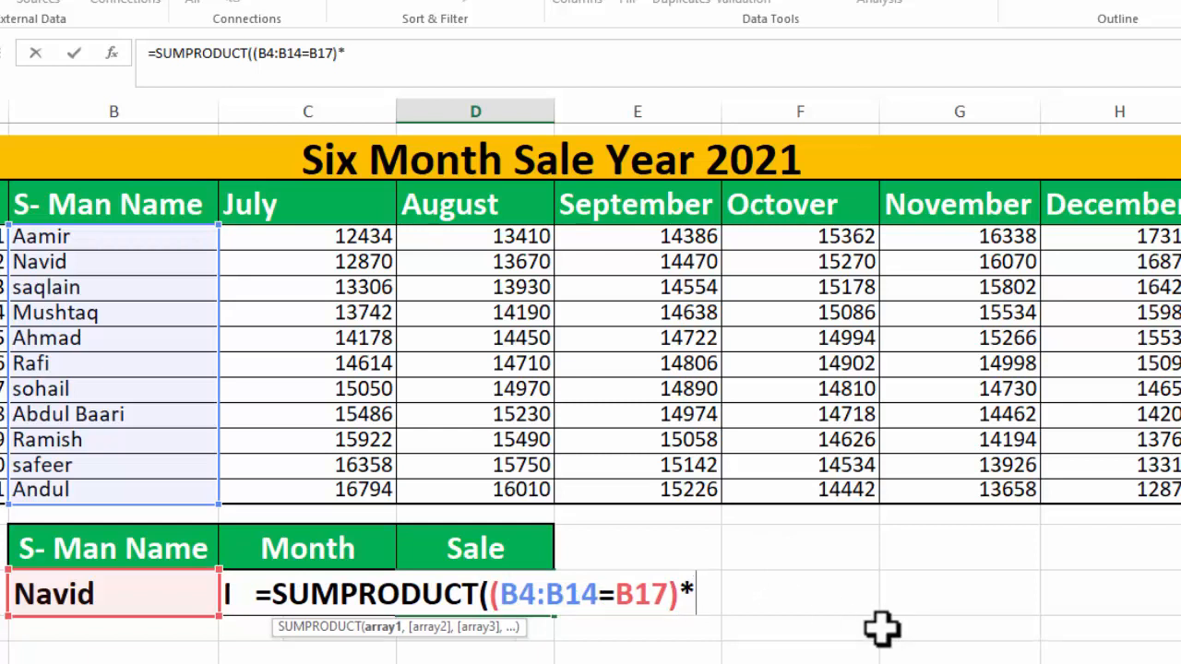
text(()
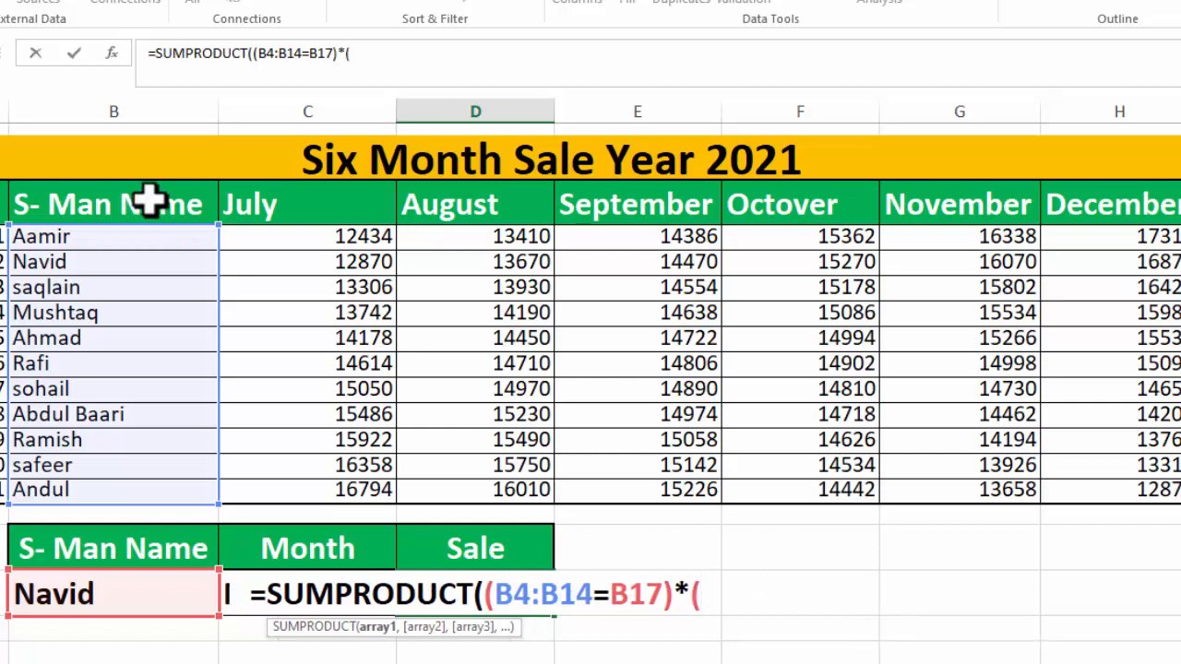
drag(76, 196, 757, 195)
drag(946, 194, 1059, 195)
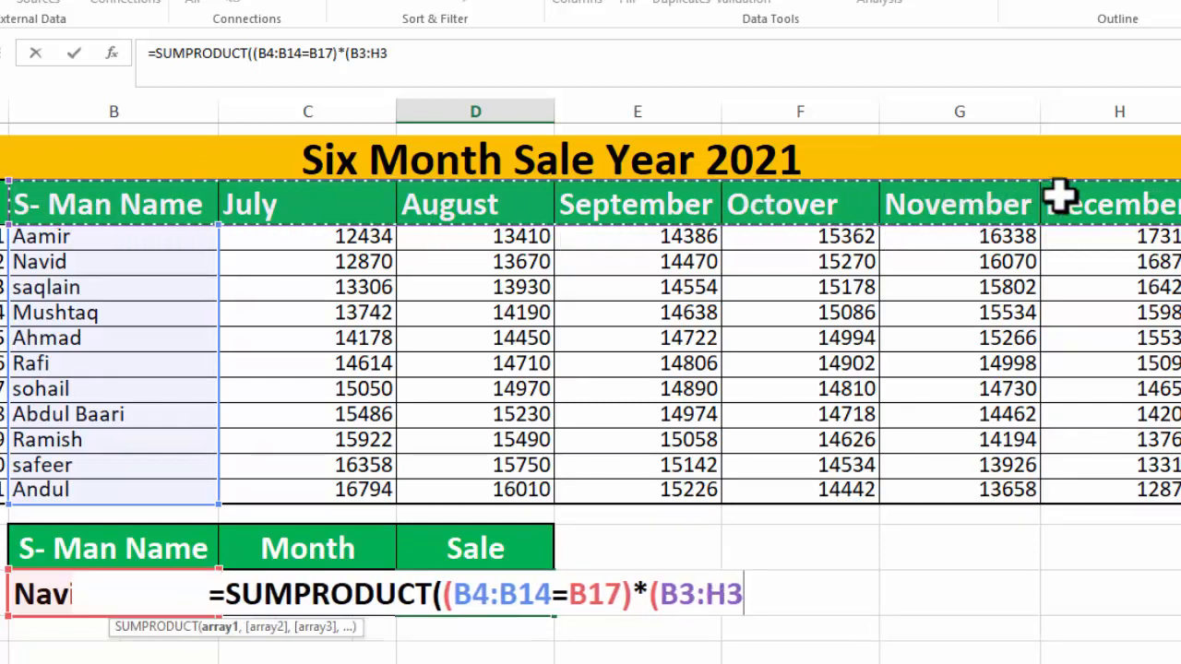
text(=)
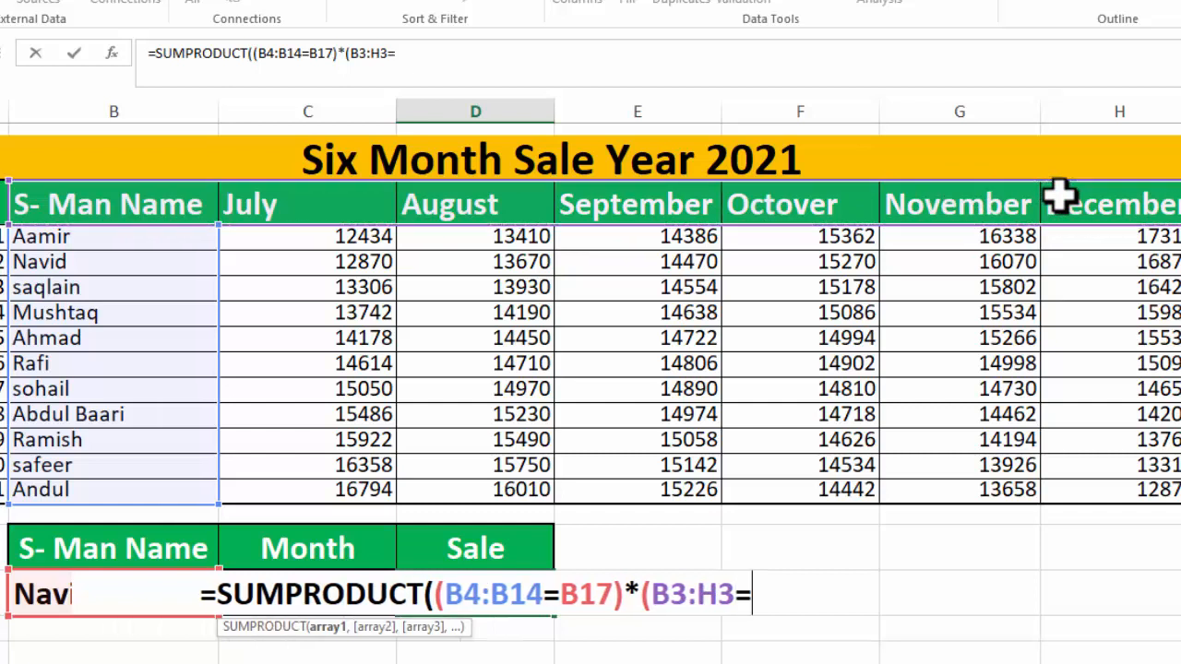
click(304, 552)
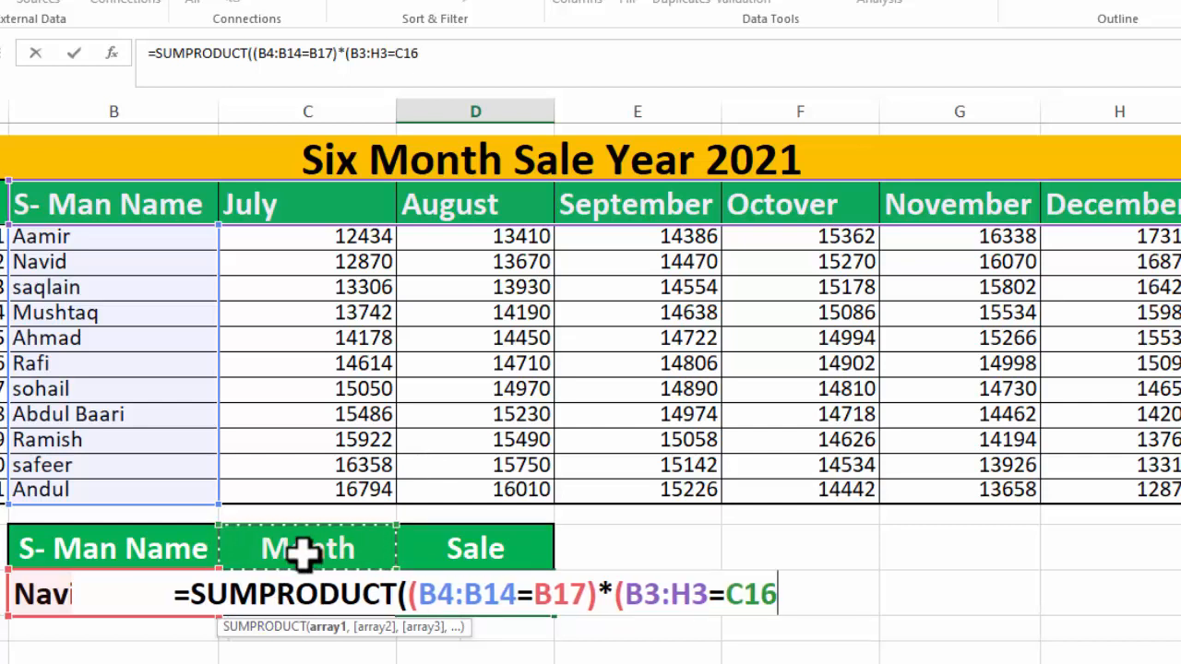
key(Down)
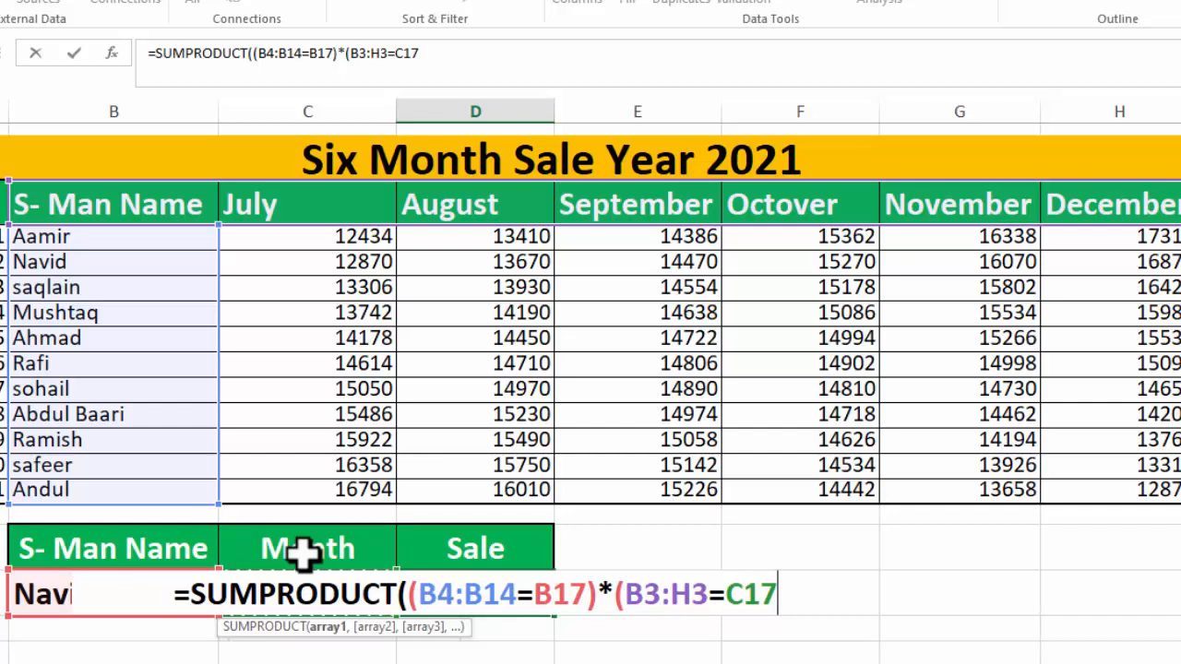
text())
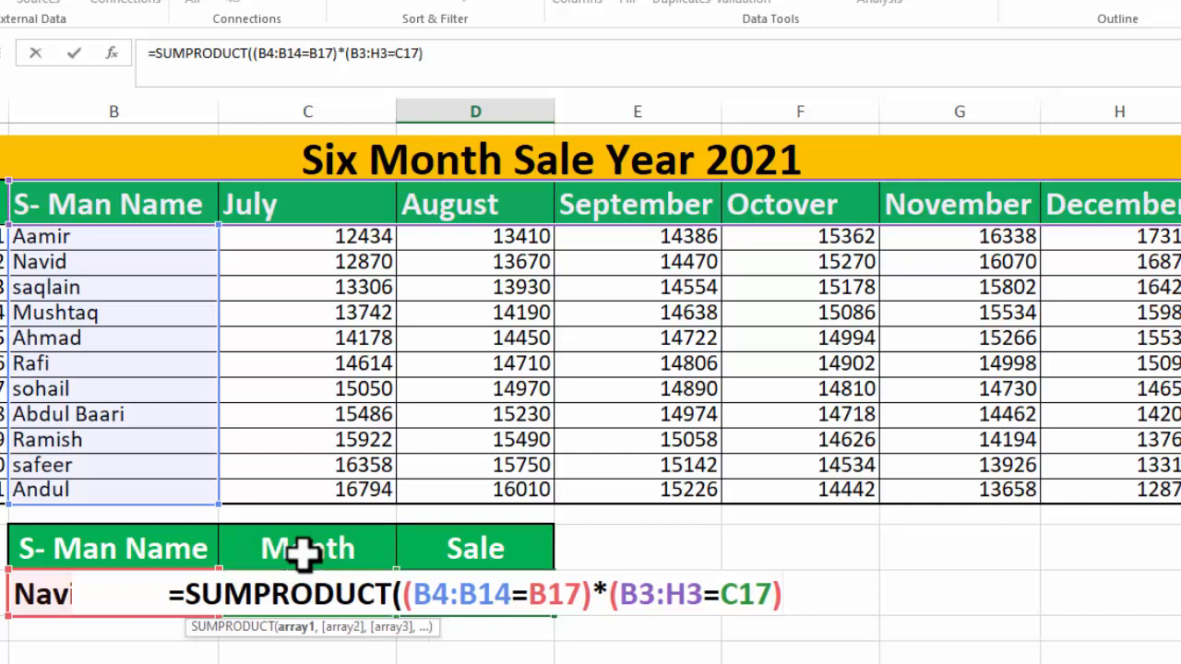
Step: Add the sales range (C4:H14) as the second SUMPRODUCT array and enter the formula in D17
text(,)
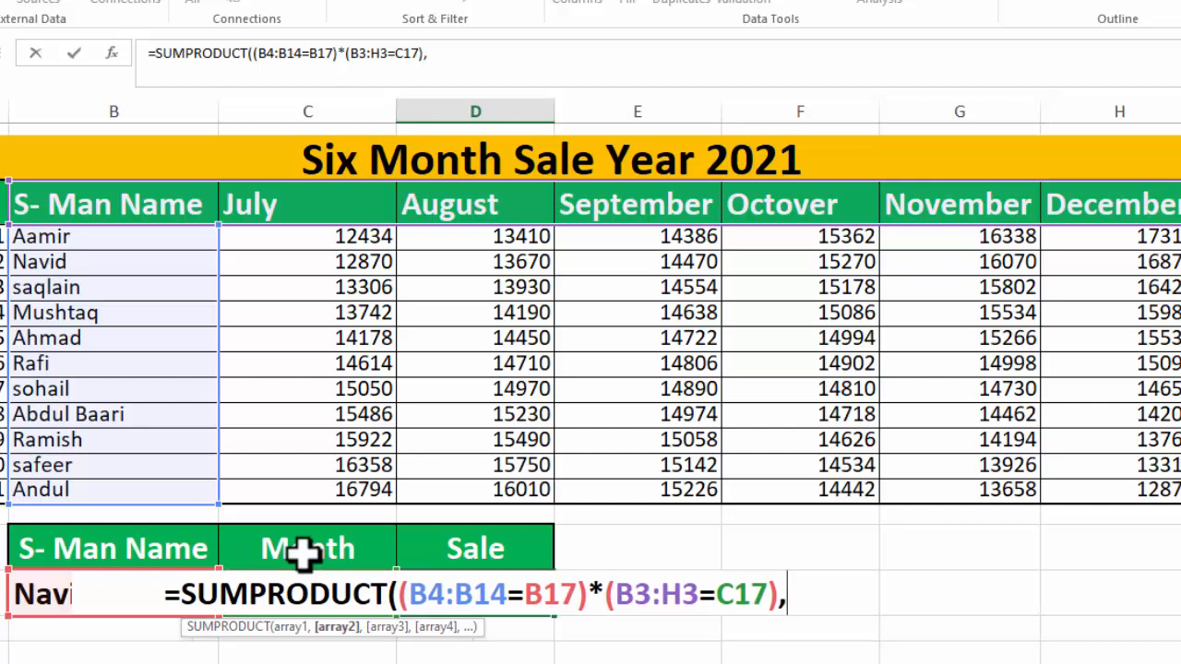
text(()
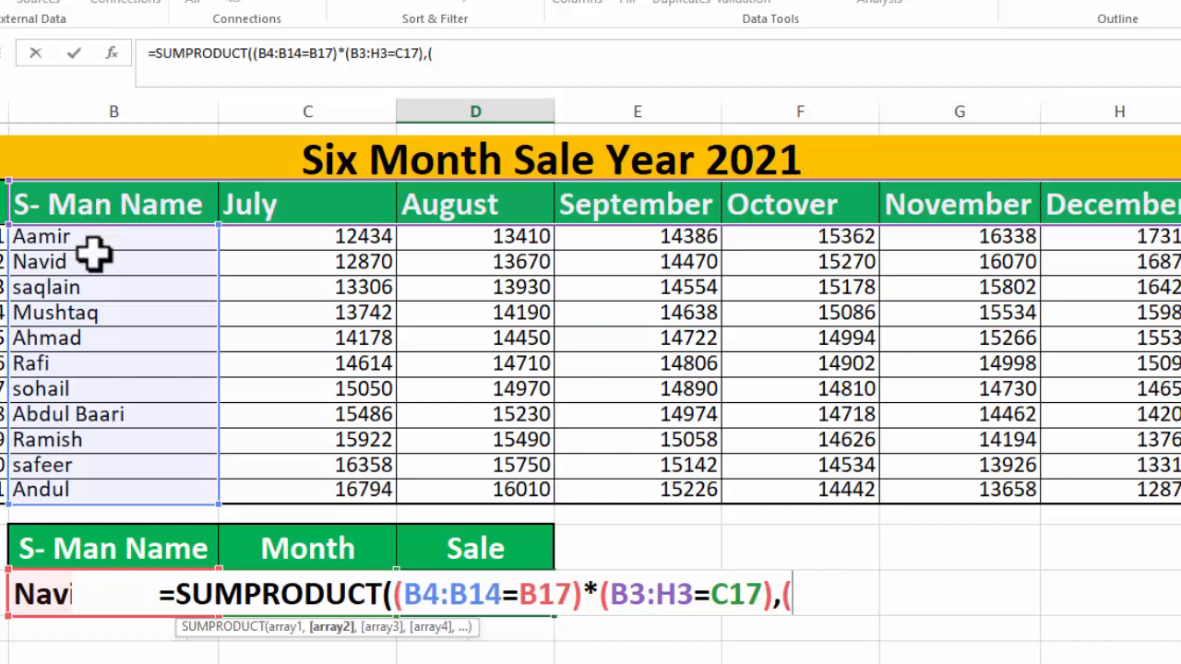
drag(268, 239, 1105, 499)
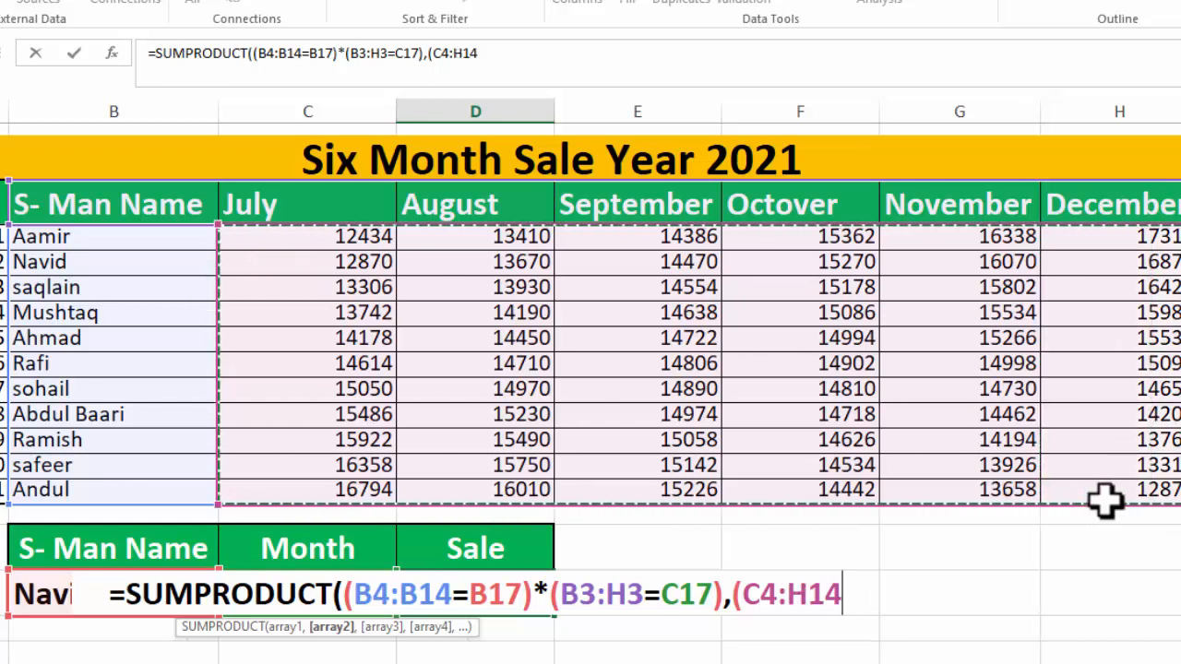
text()))
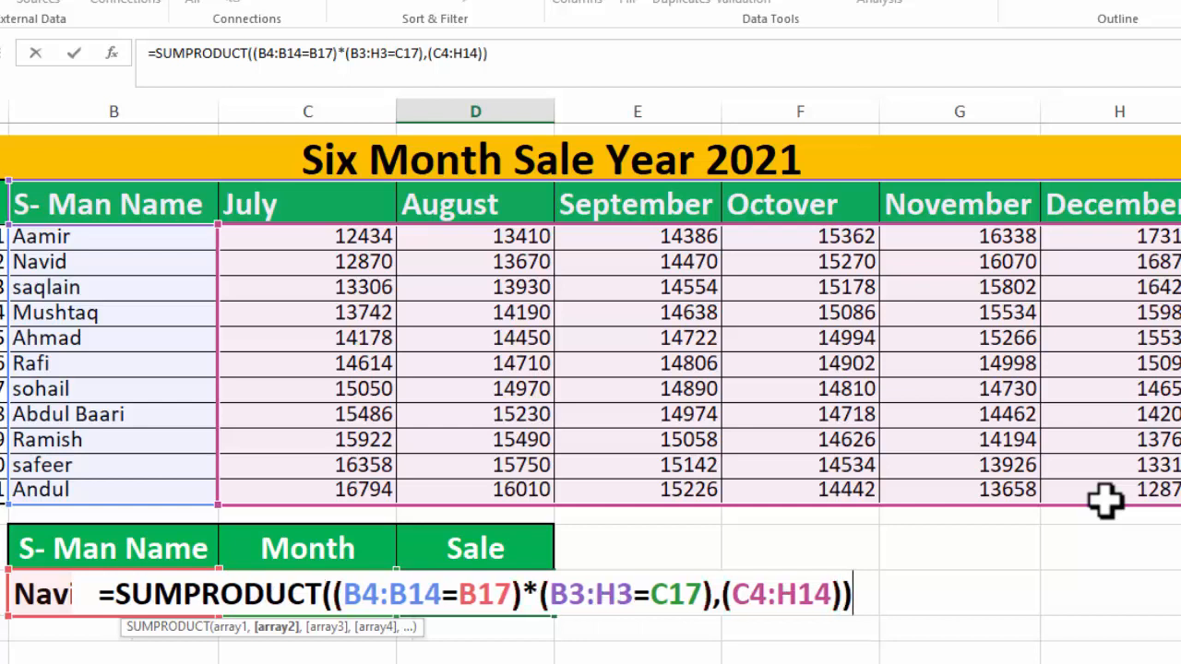
key(Return)
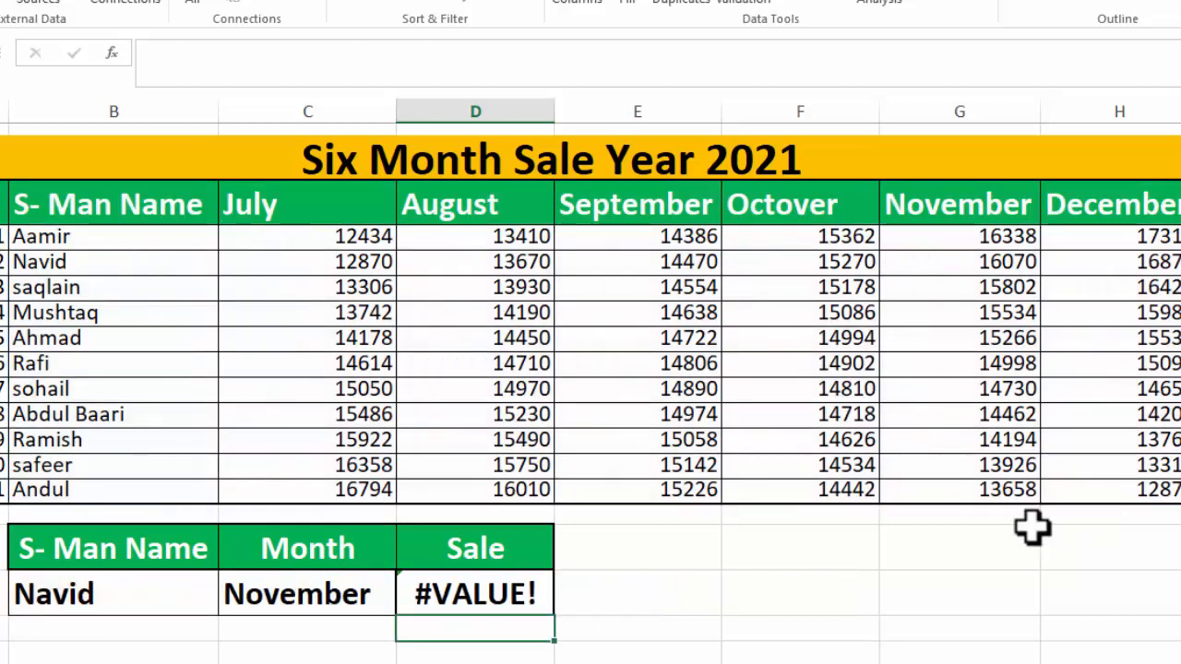
Step: Change the second array of the SUMPRODUCT formula in D17 to B4:H14 and re-enter the formula
double_click(517, 598)
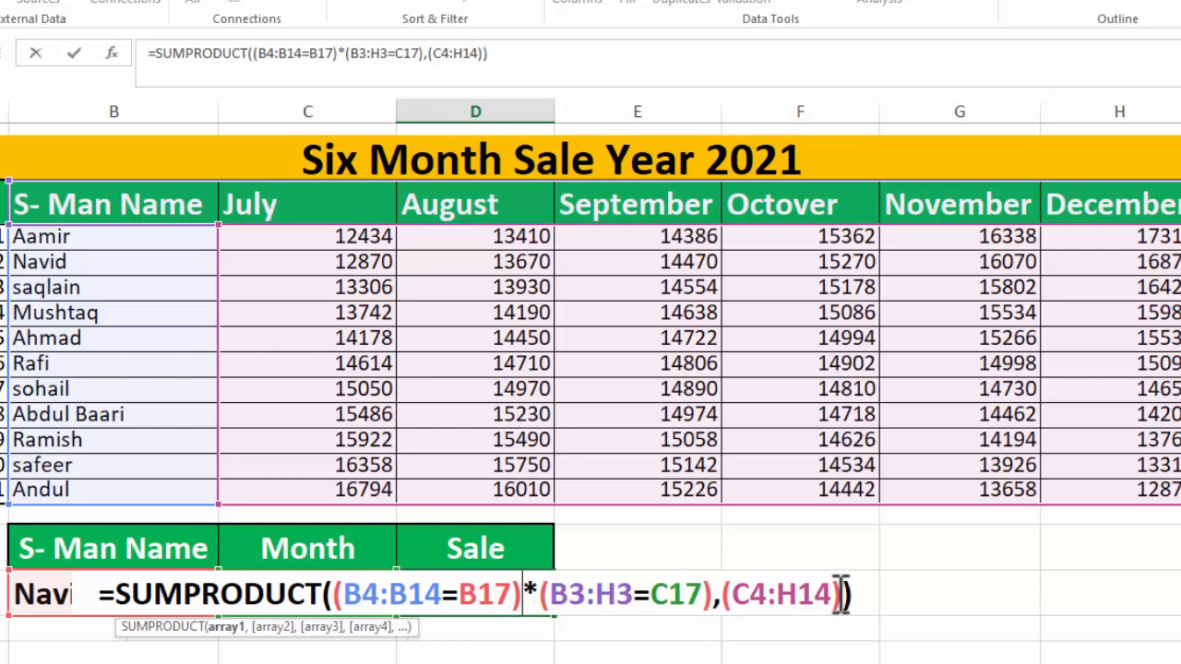
drag(840, 593, 743, 593)
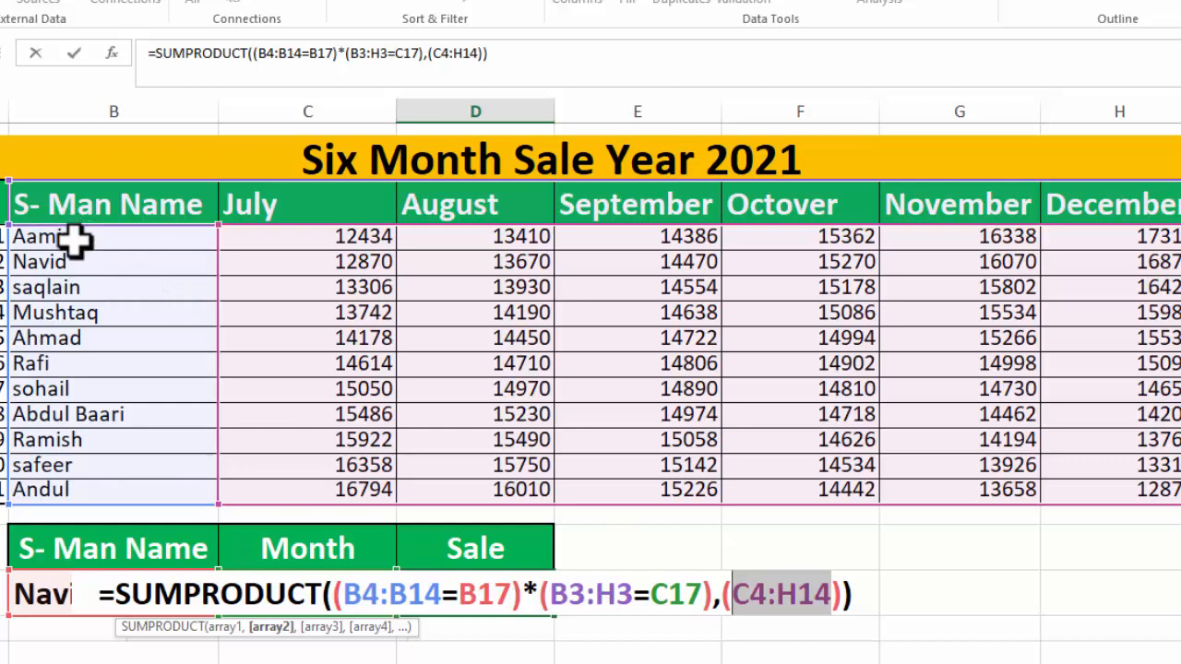
drag(74, 239, 1128, 493)
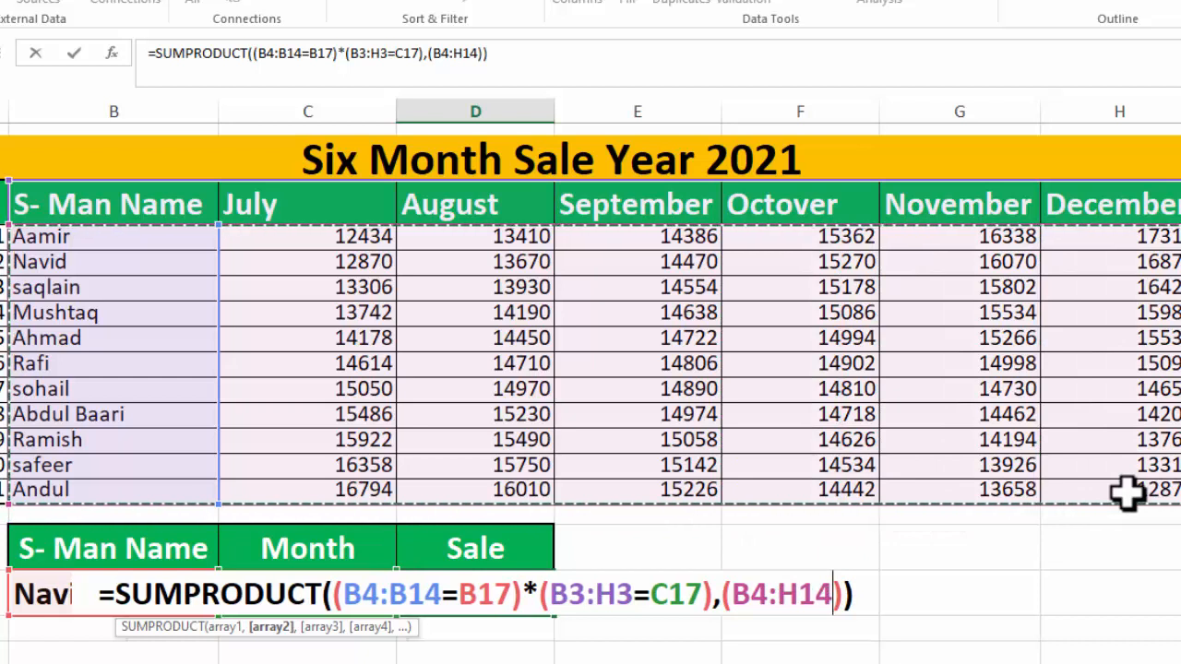
text())
key(BackSpace)
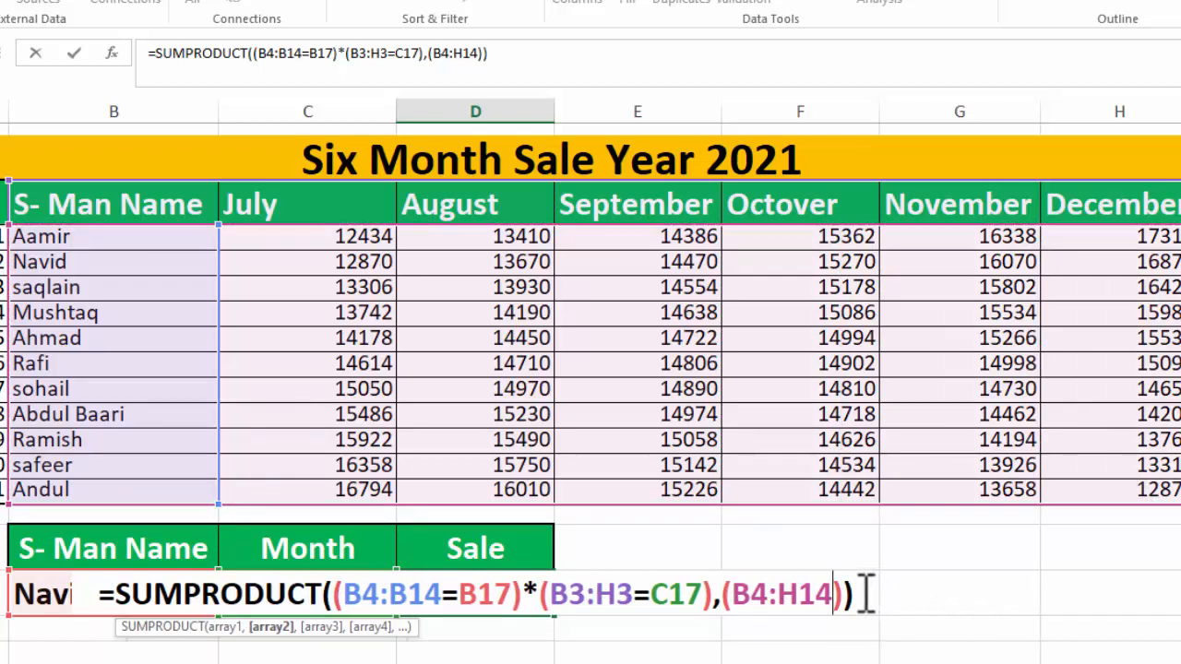
key(Right)
key(Return)
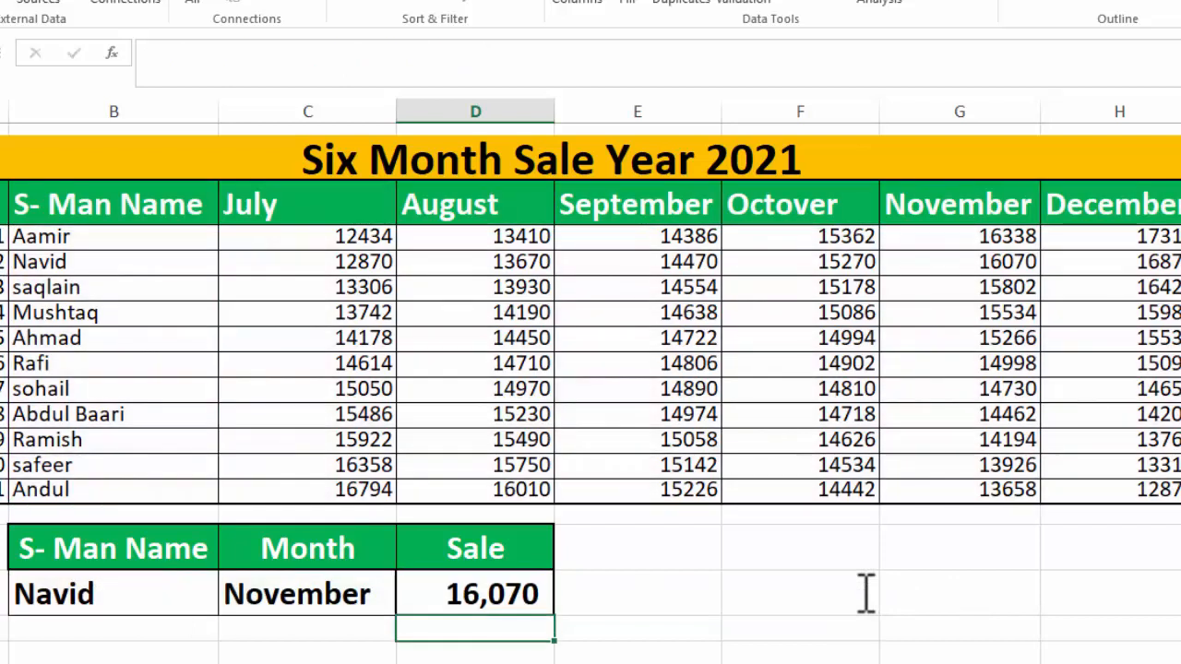
Step: Review the parts of the SUMPRODUCT formula in D17 and close it without changes
double_click(527, 596)
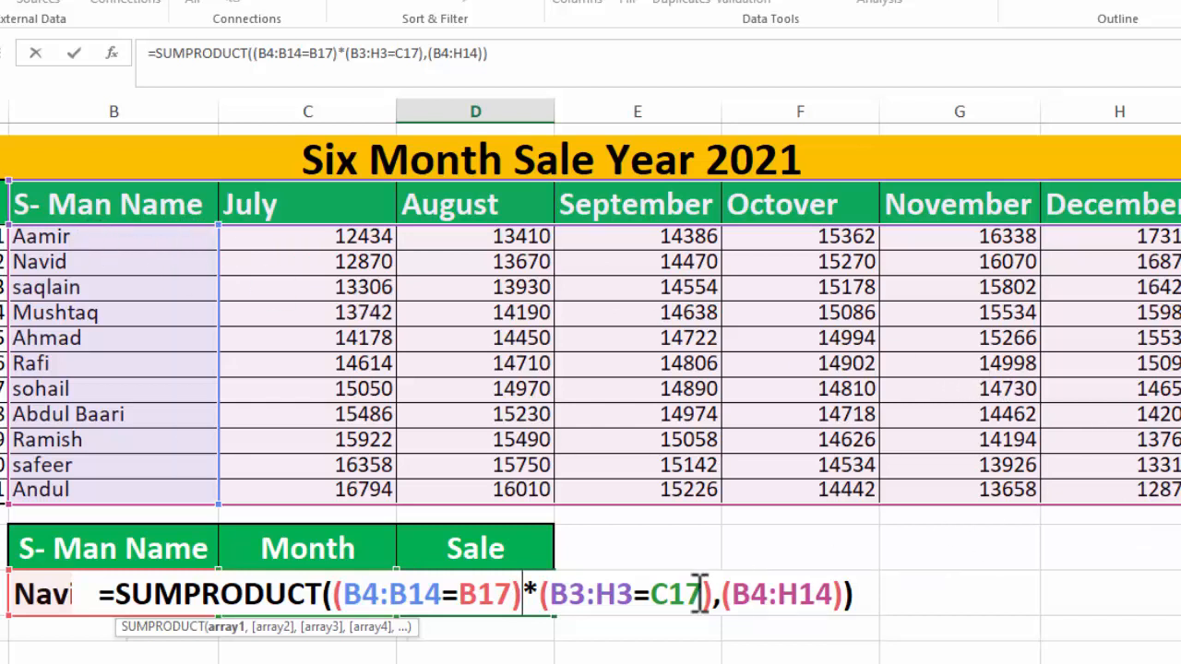
click(858, 595)
key(Return)
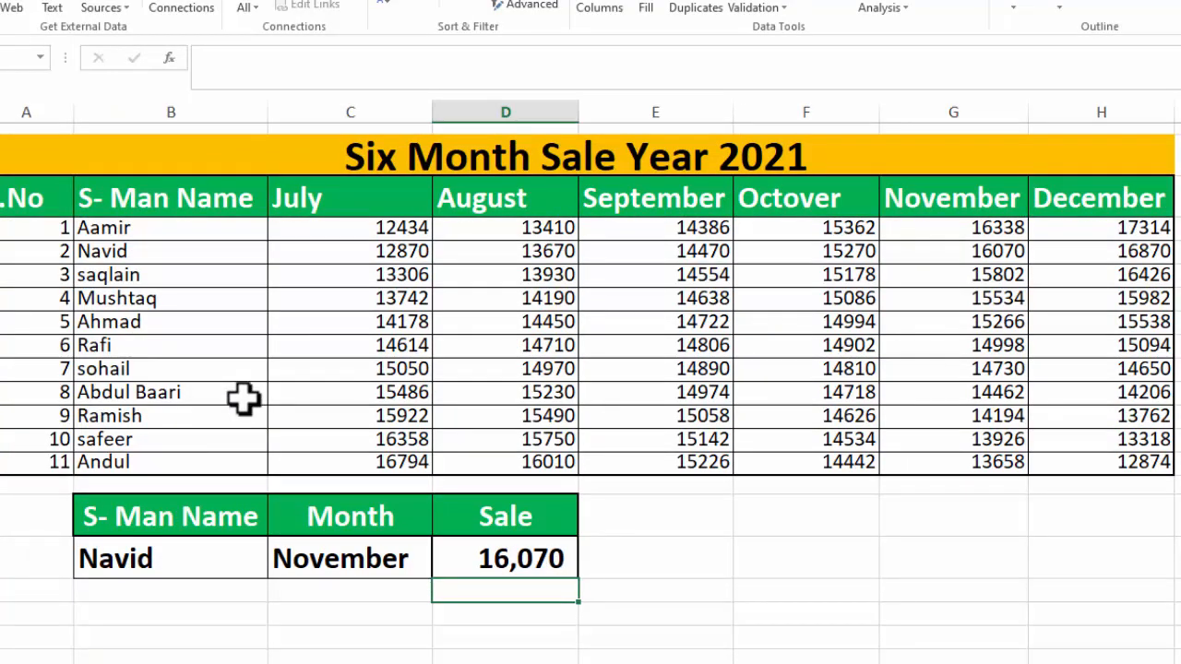
Step: Check the Sale result against salesman number 2's November figure in the sales table
click(123, 247)
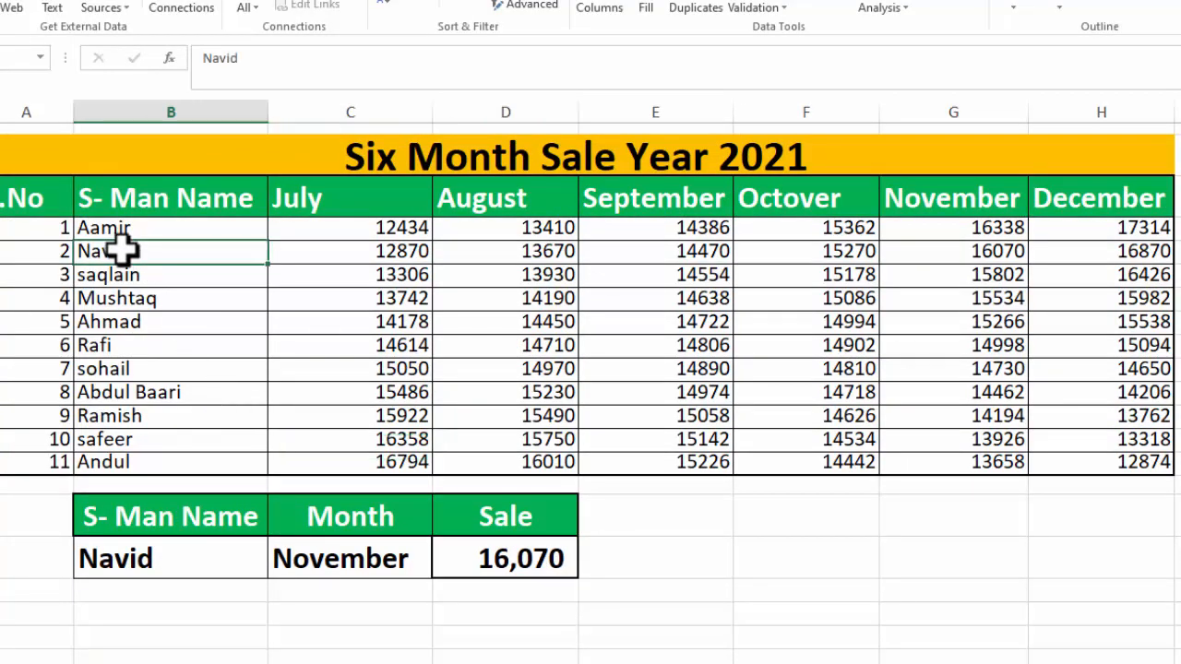
click(1009, 247)
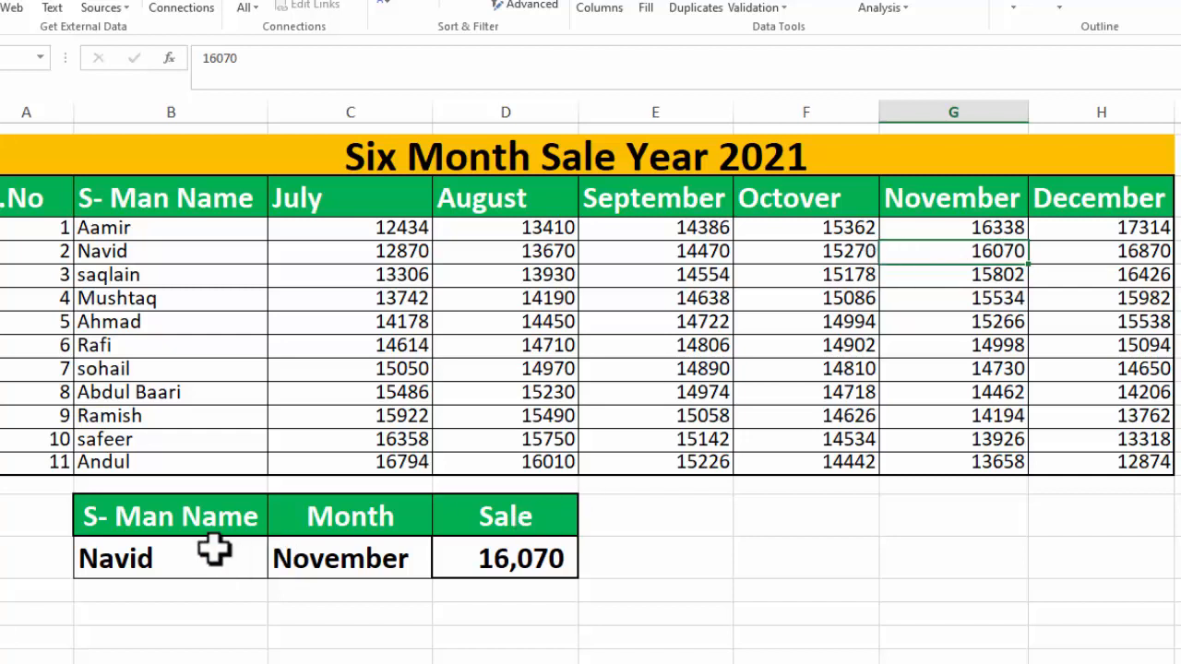
click(117, 345)
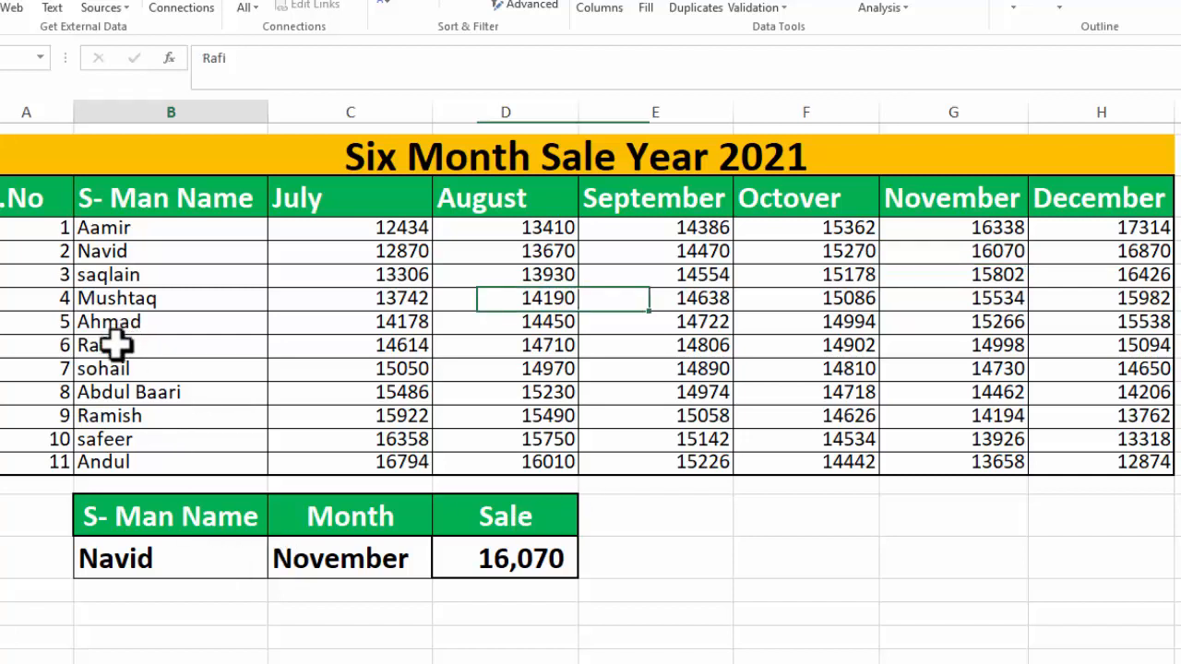
Step: Test the lookup by choosing salesman number 4 and then salesman number 6 from the name list in B17
click(201, 558)
click(275, 569)
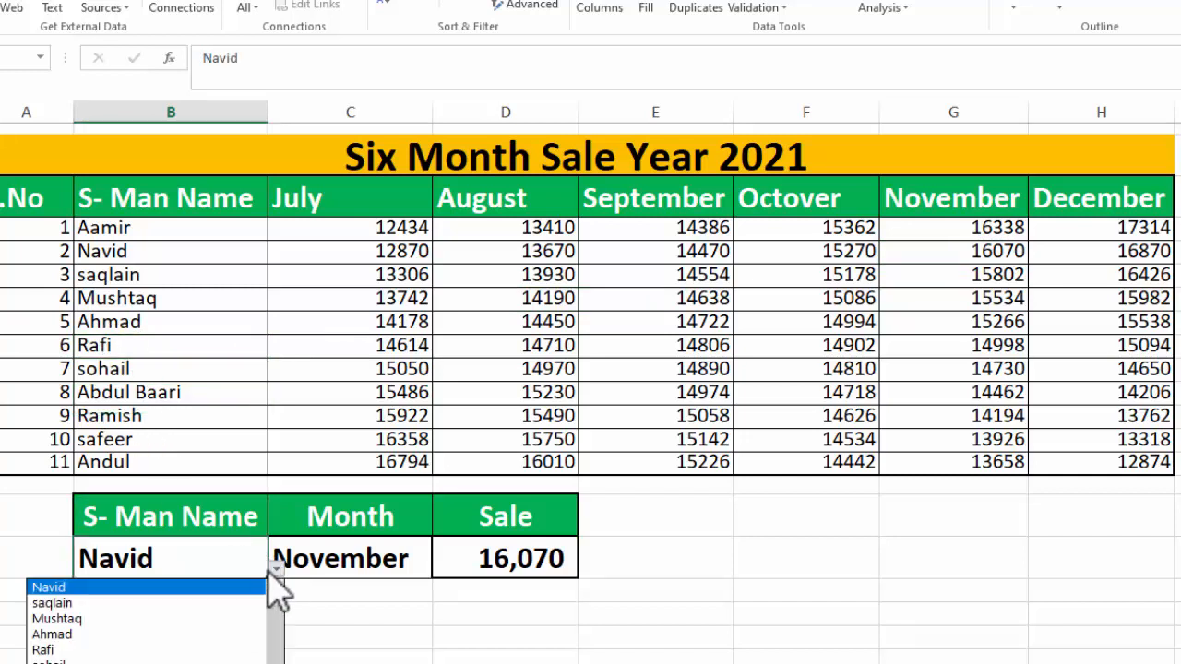
click(130, 621)
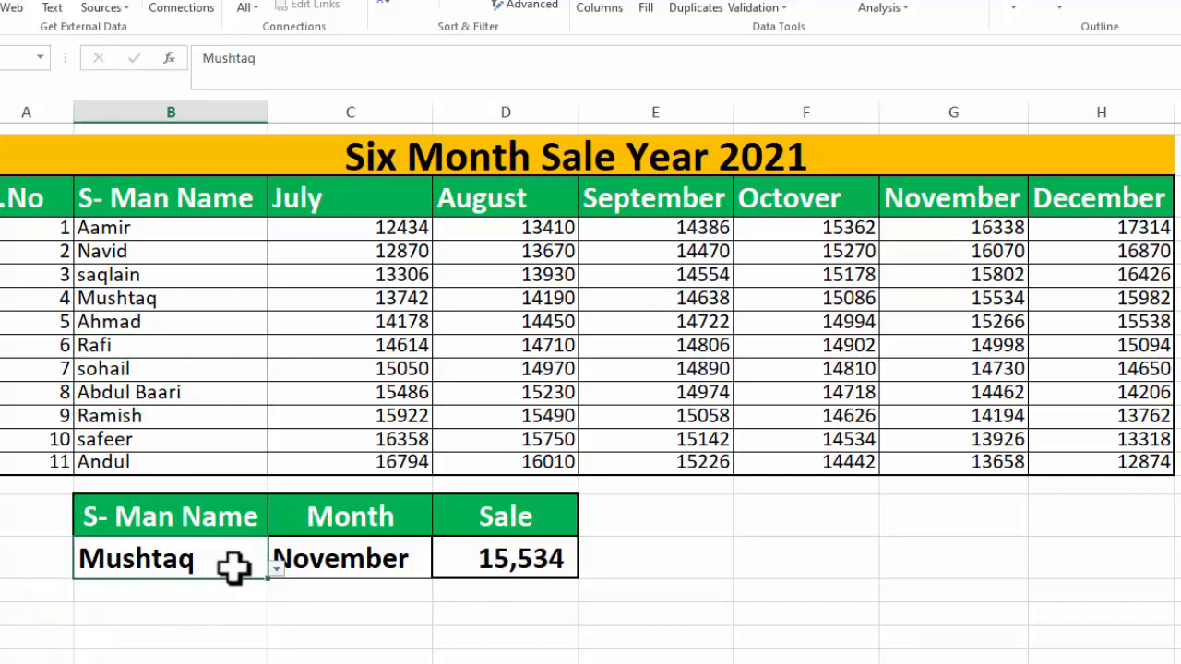
click(276, 570)
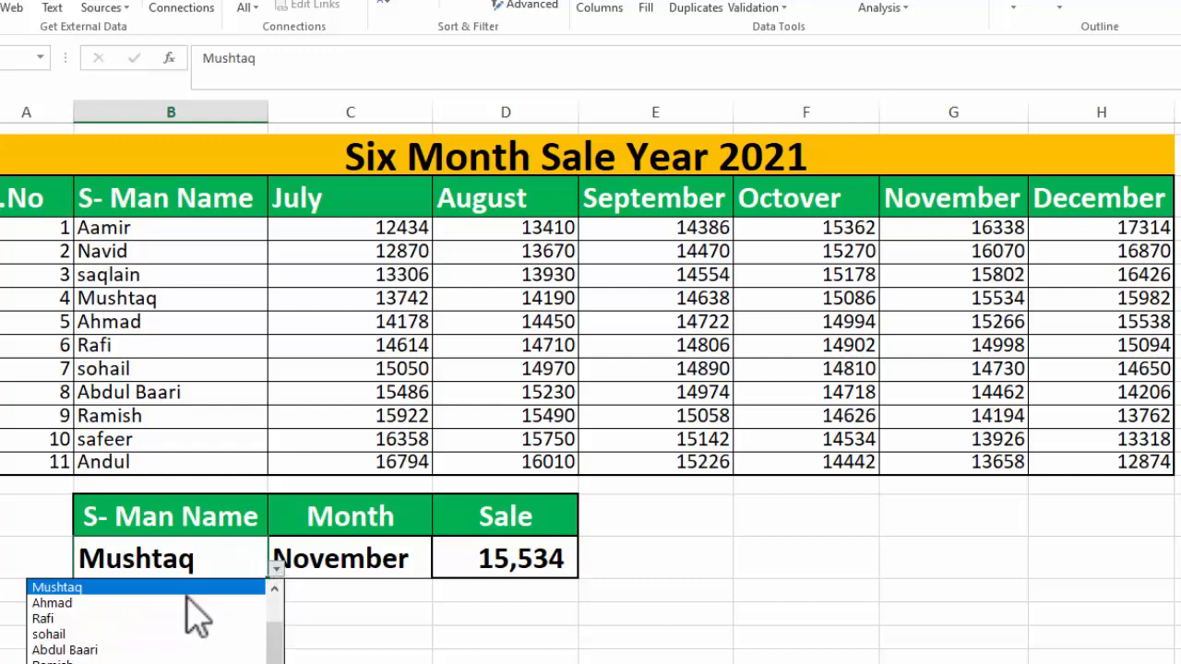
click(123, 620)
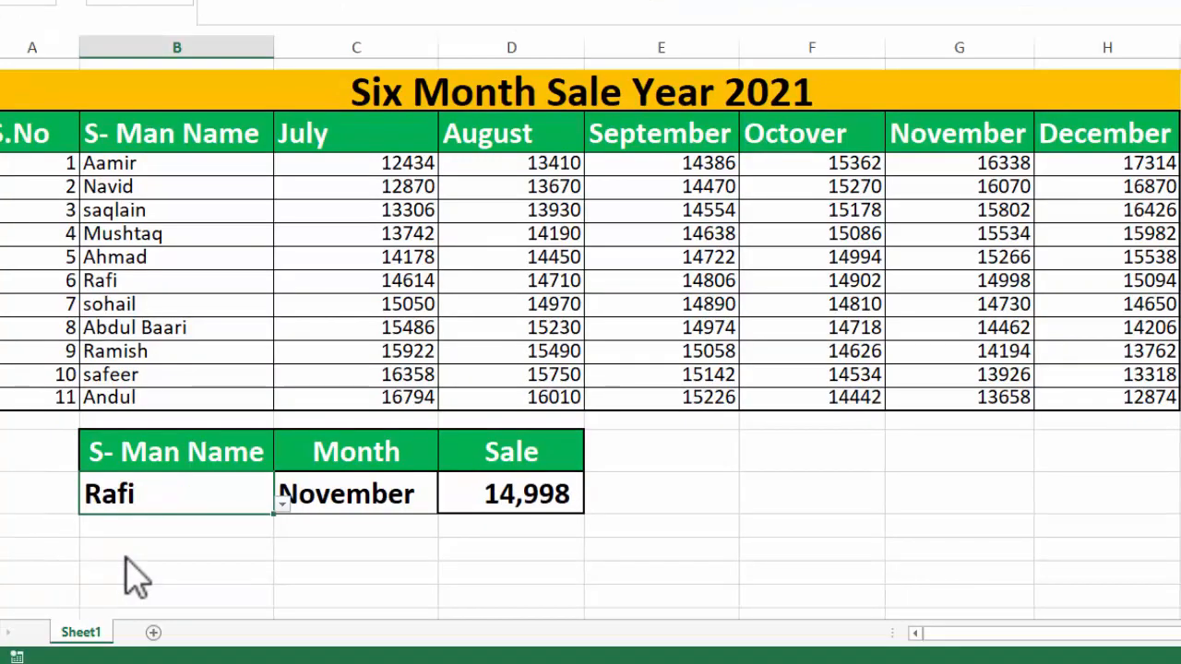
Step: Choose August from the month list in C17 and check the Sale result against salesman number 6's August figure
click(390, 508)
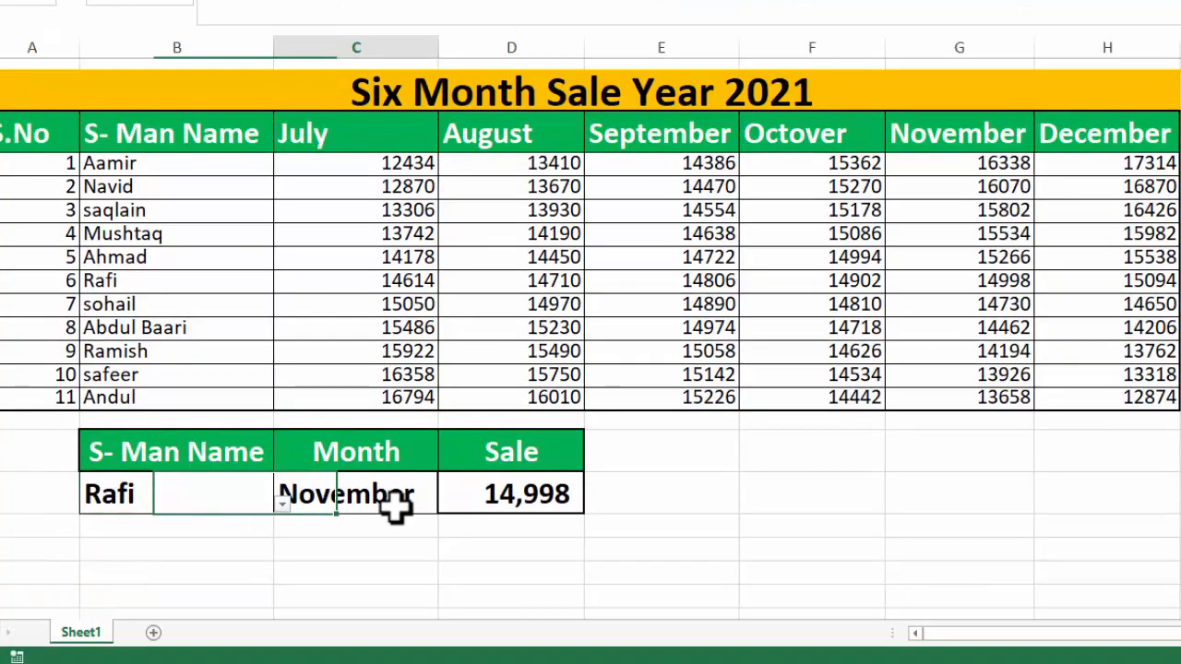
click(447, 505)
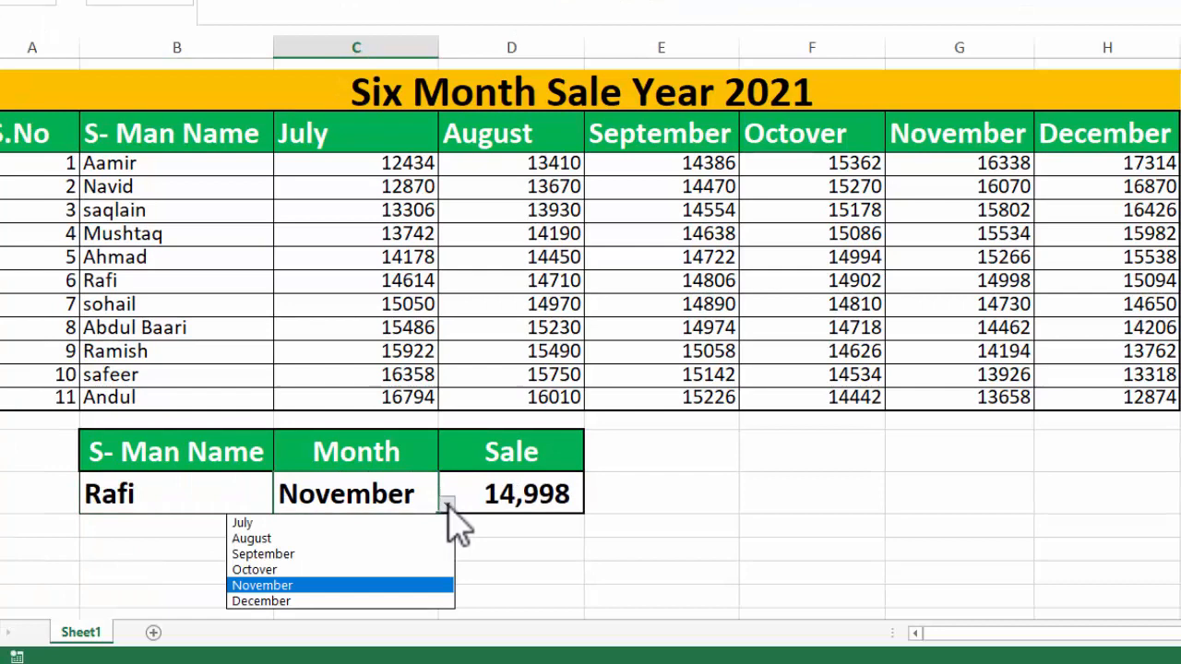
click(347, 540)
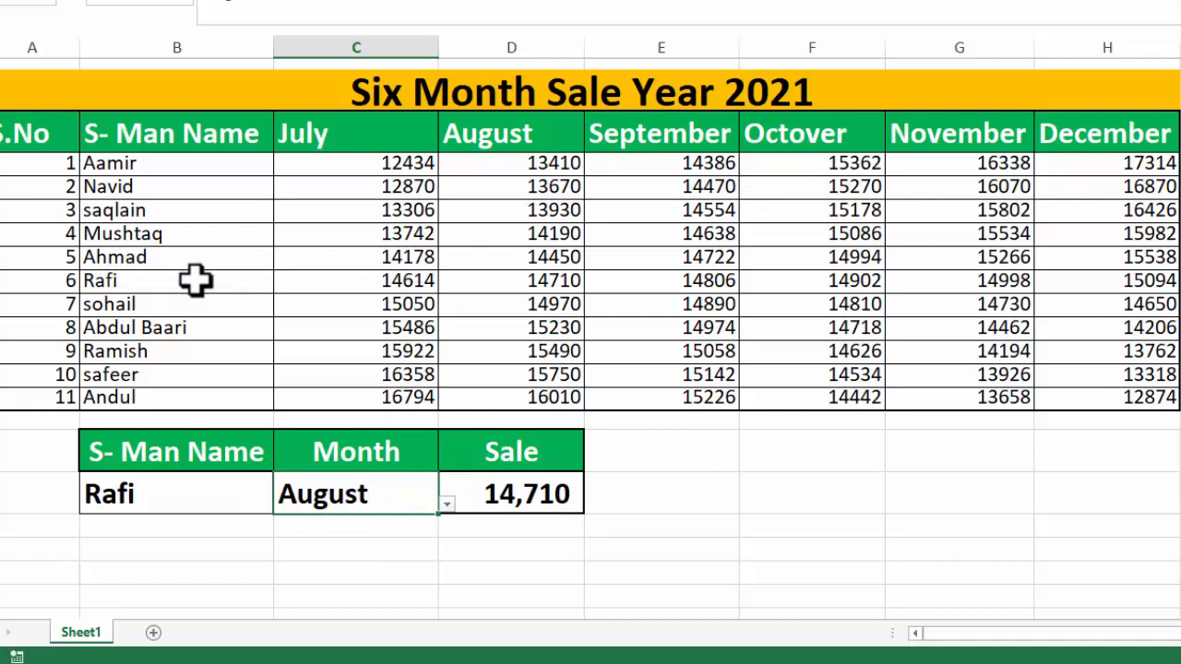
click(548, 288)
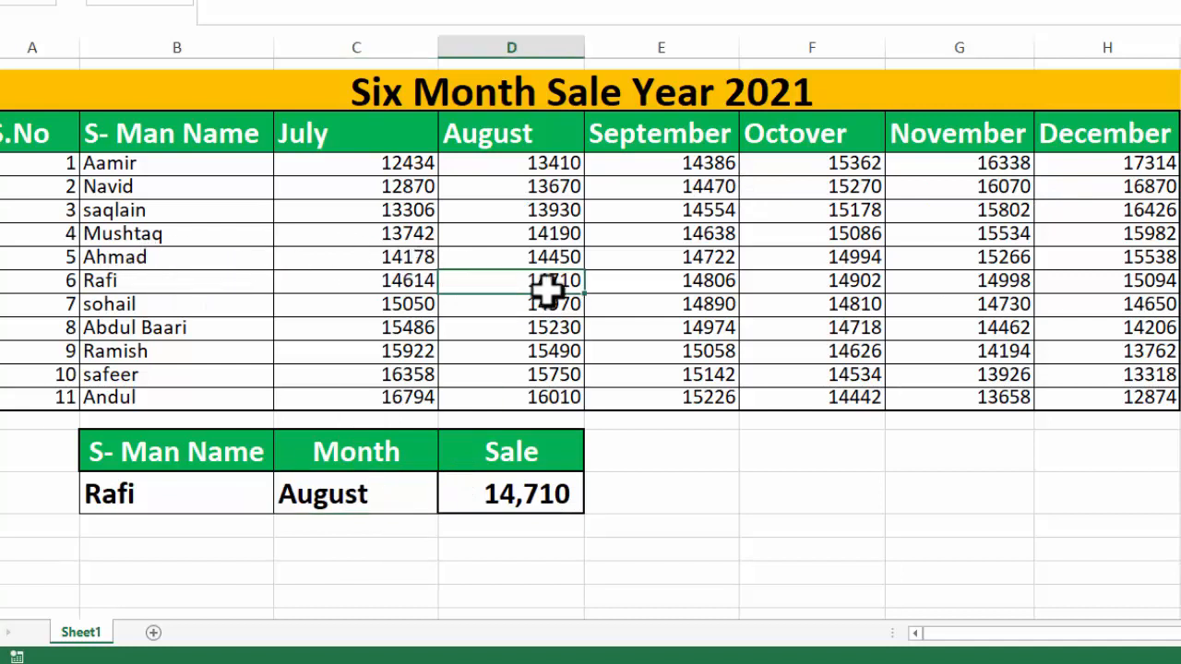